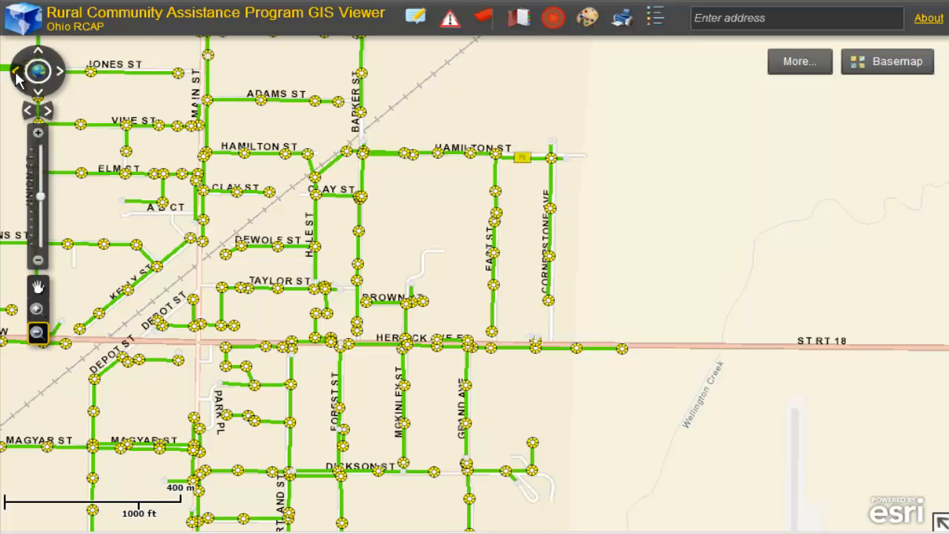
Explore the sewer network around town by panning the map and zooming in and out on the street blocks
left_click(17, 74)
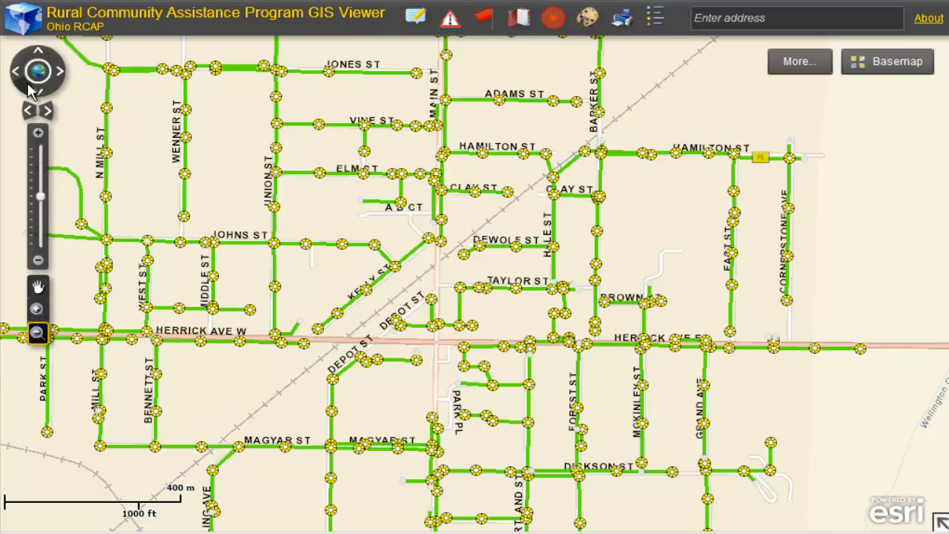
left_click(39, 92)
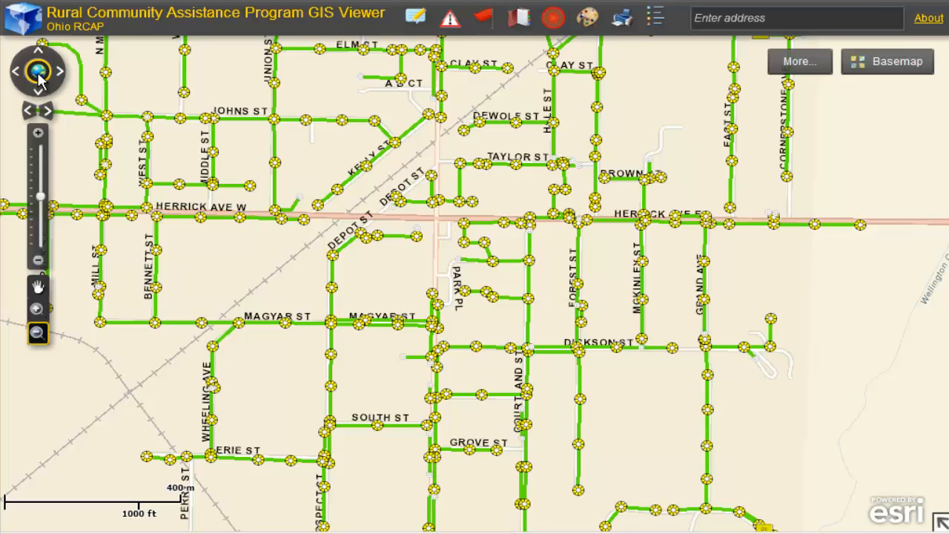
left_click(39, 135)
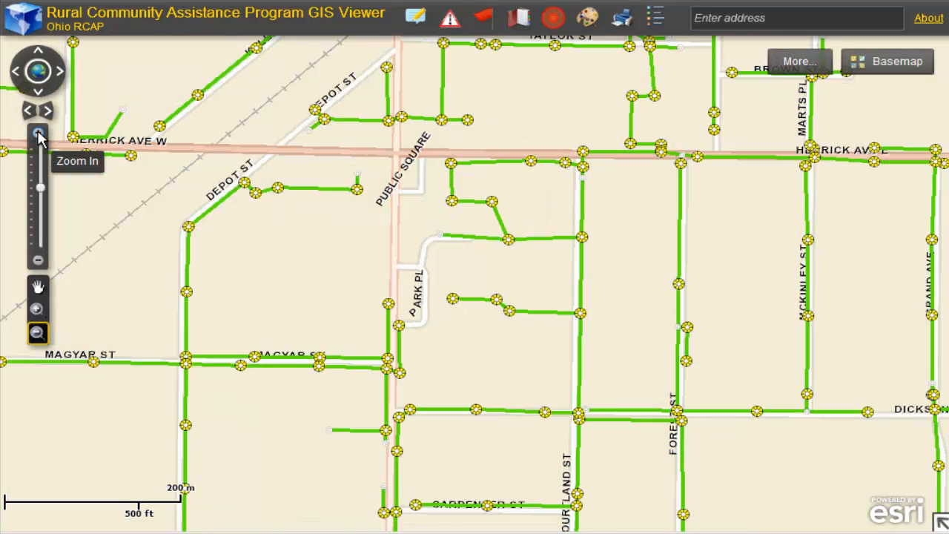
left_click(39, 261)
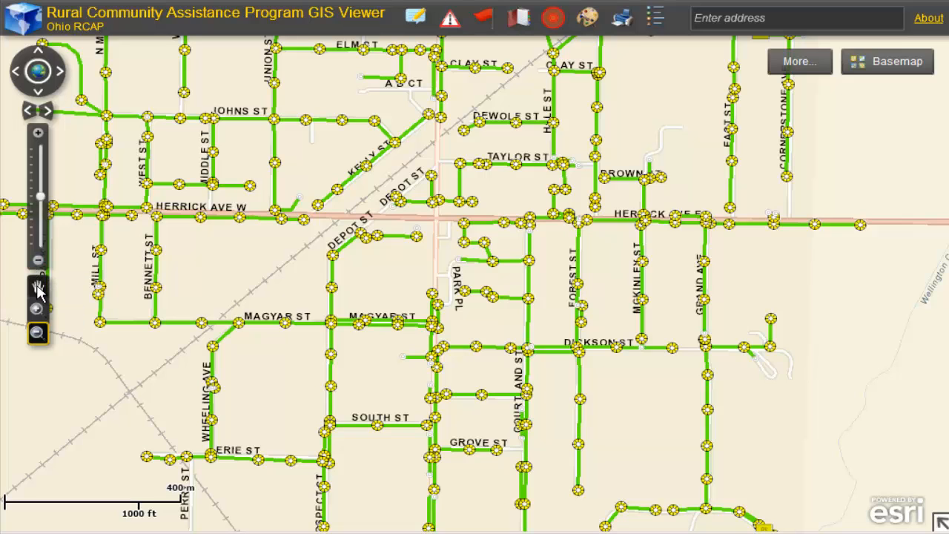
left_click(38, 290)
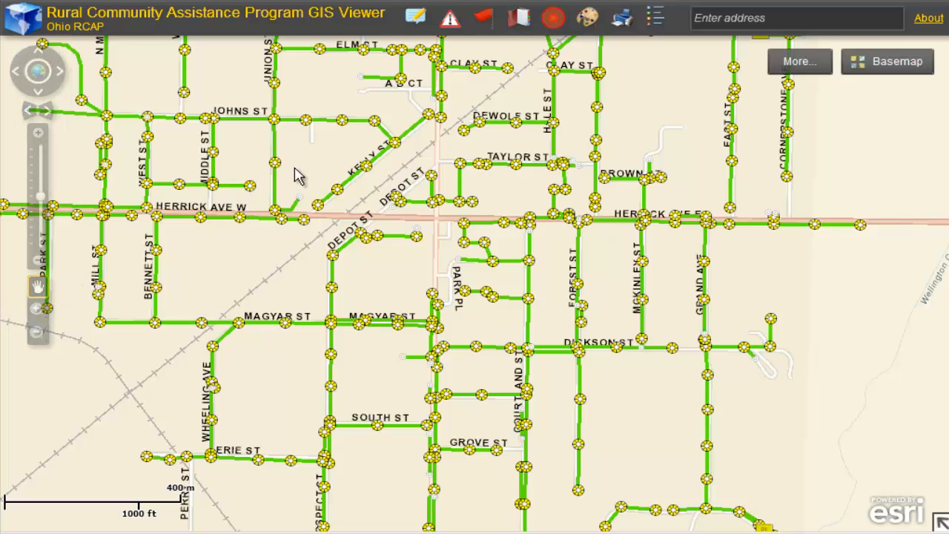
left_click_drag(300, 178, 146, 435)
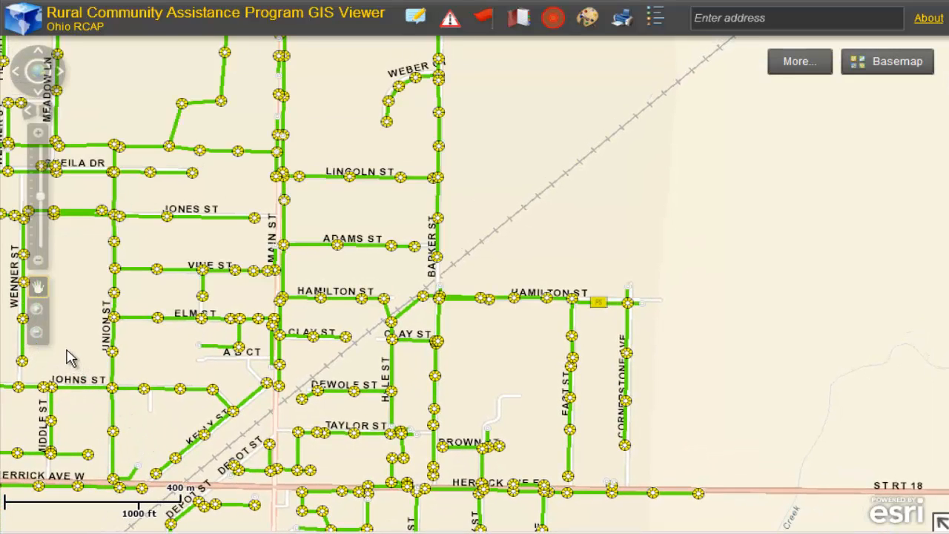
left_click(37, 310)
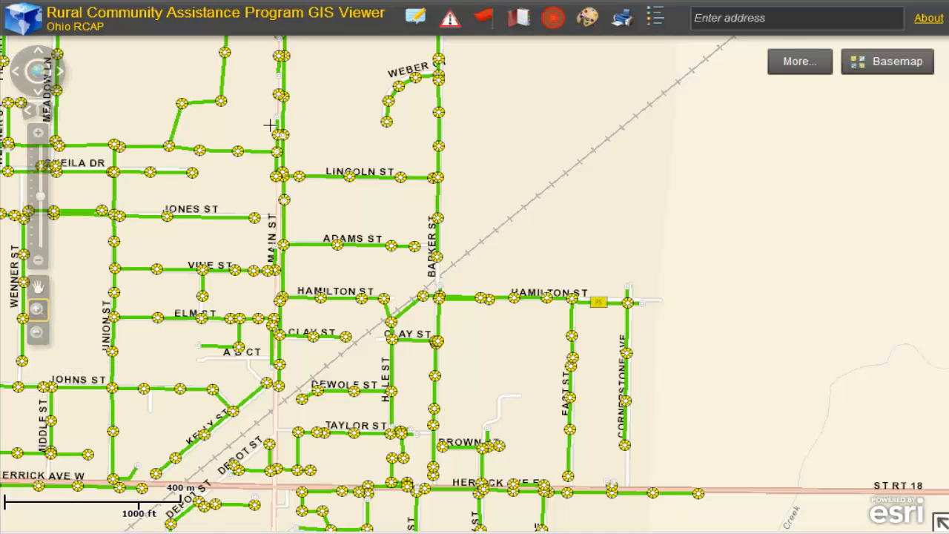
left_click_drag(267, 127, 316, 197)
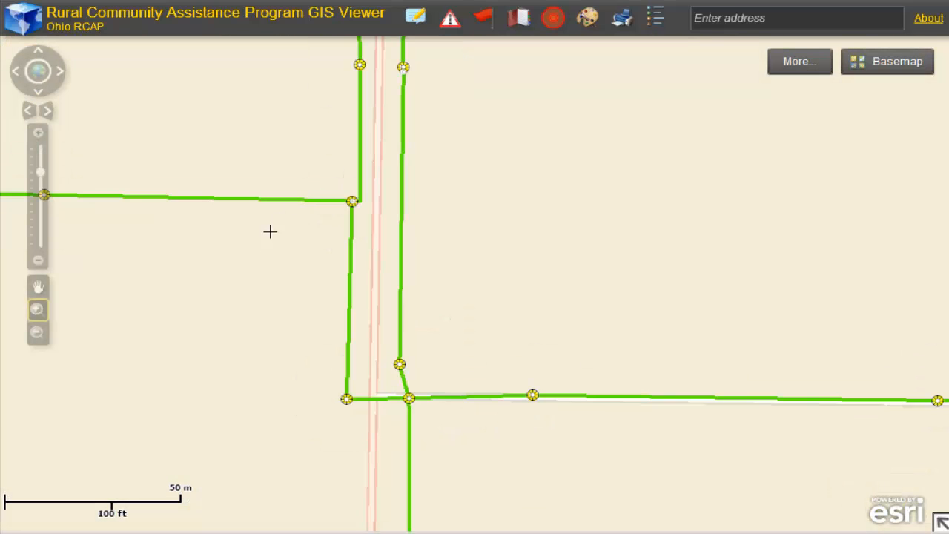
left_click(37, 332)
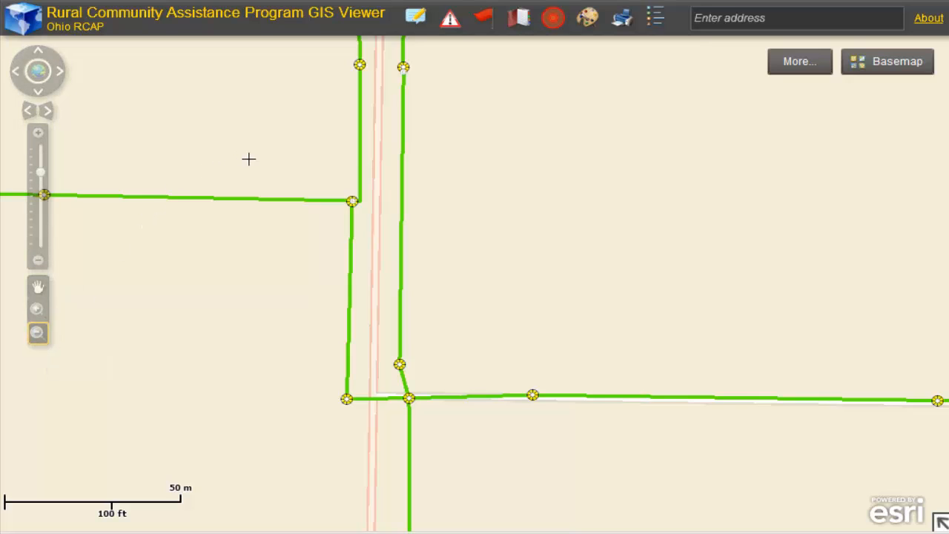
left_click_drag(258, 158, 603, 516)
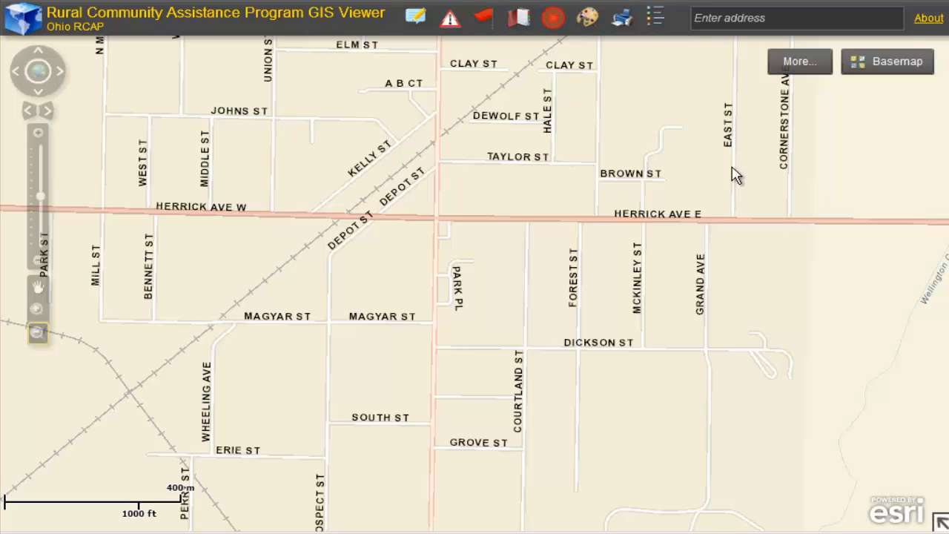
Enable the Utility Data layers, display Water and Sewer together, and hide Water so only Sewer is drawn
mouse_move(801, 73)
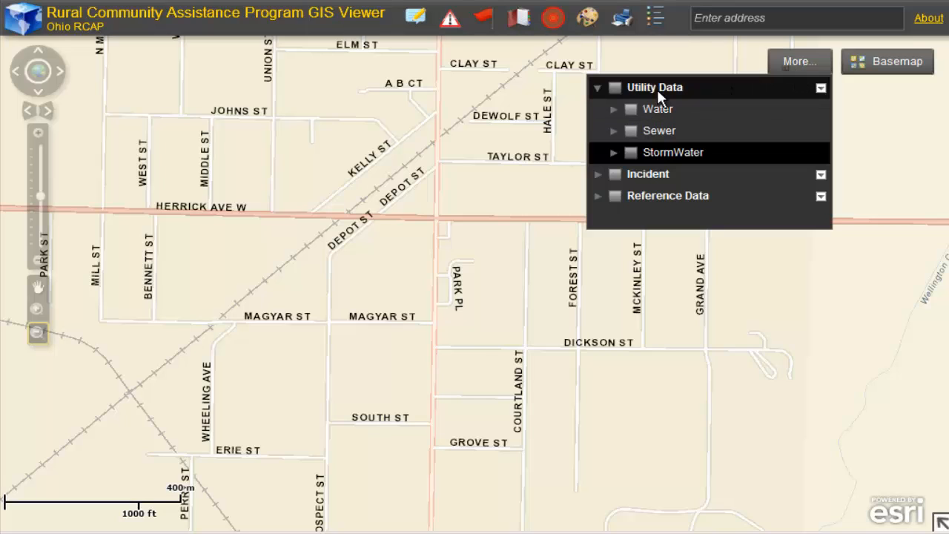
left_click(615, 87)
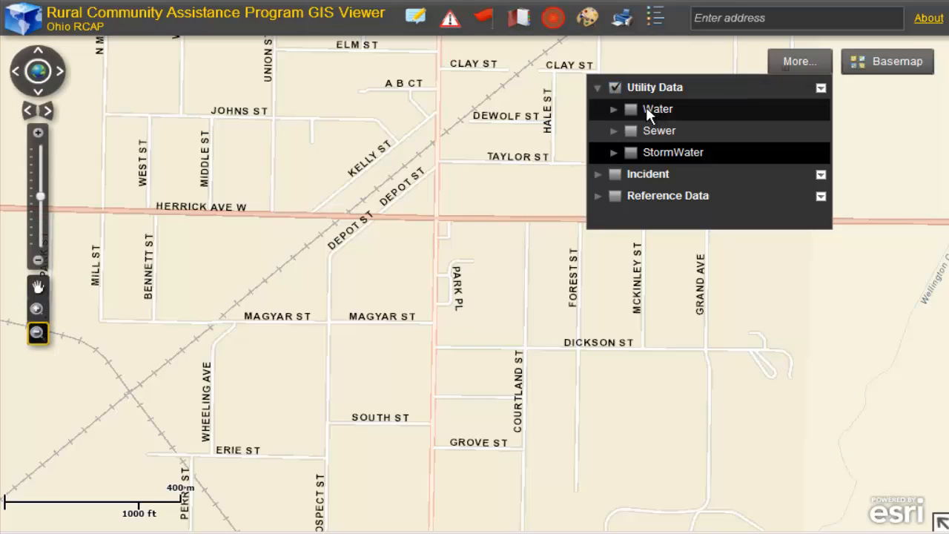
left_click(631, 109)
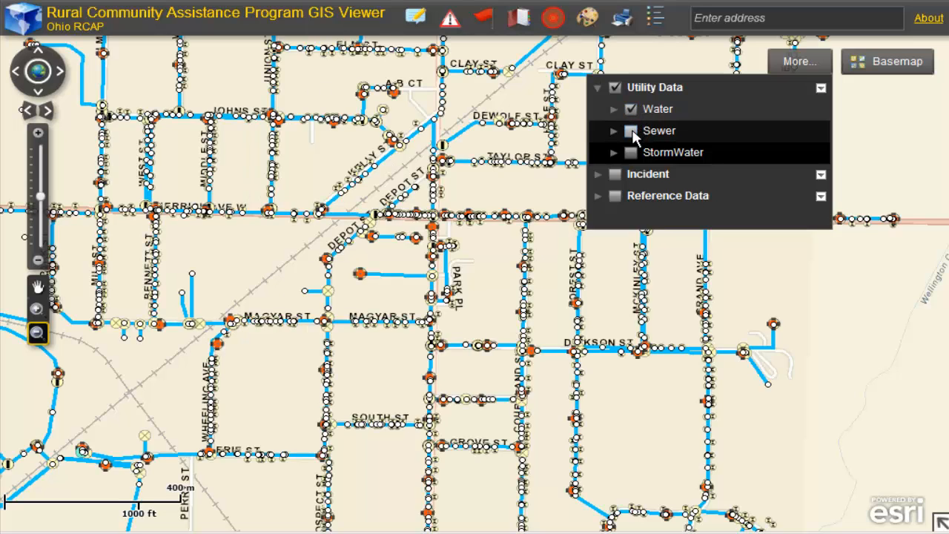
left_click(631, 132)
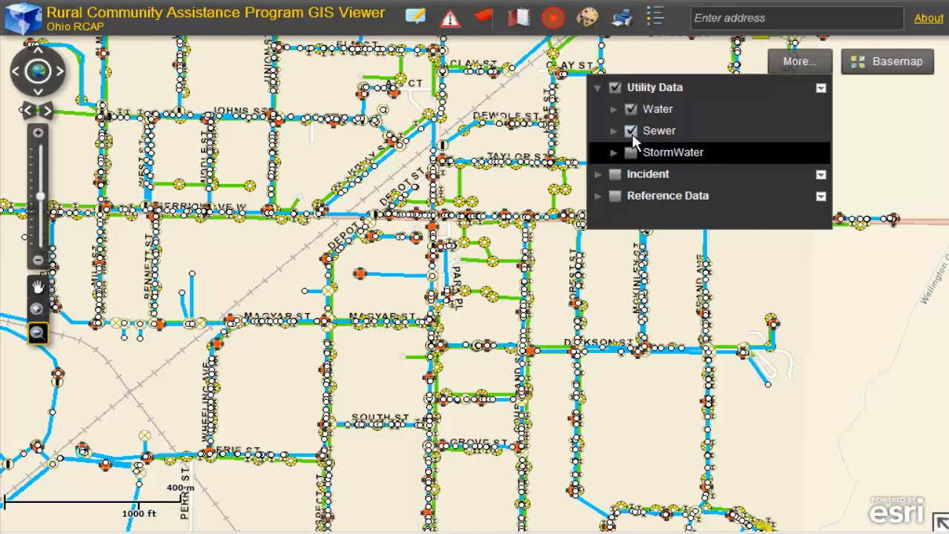
left_click(631, 109)
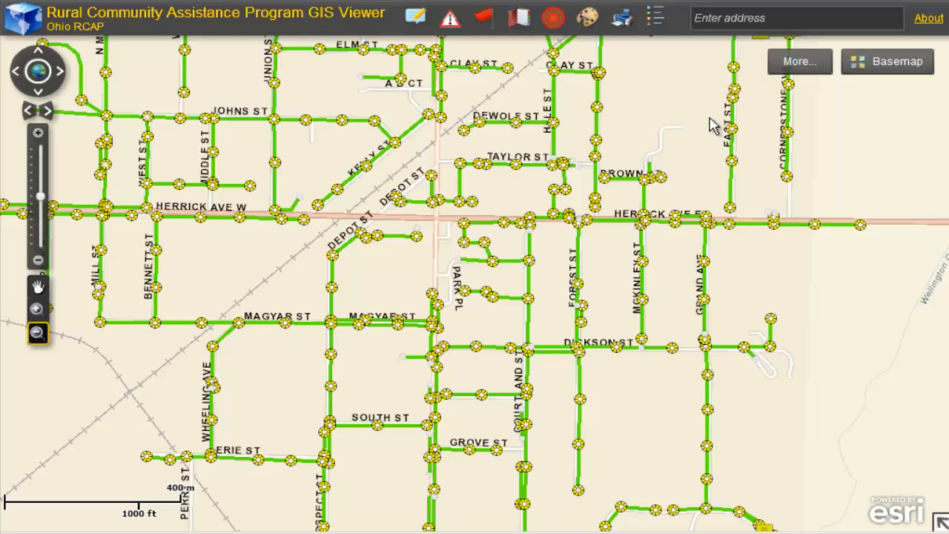
Turn the basemap off under the sewer lines and replace it with the Aerial basemap
mouse_move(875, 66)
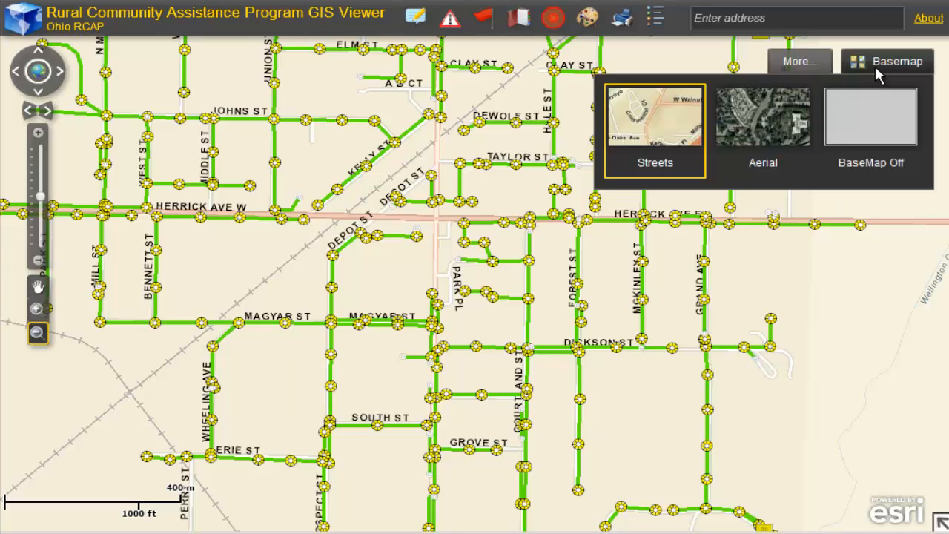
left_click(871, 118)
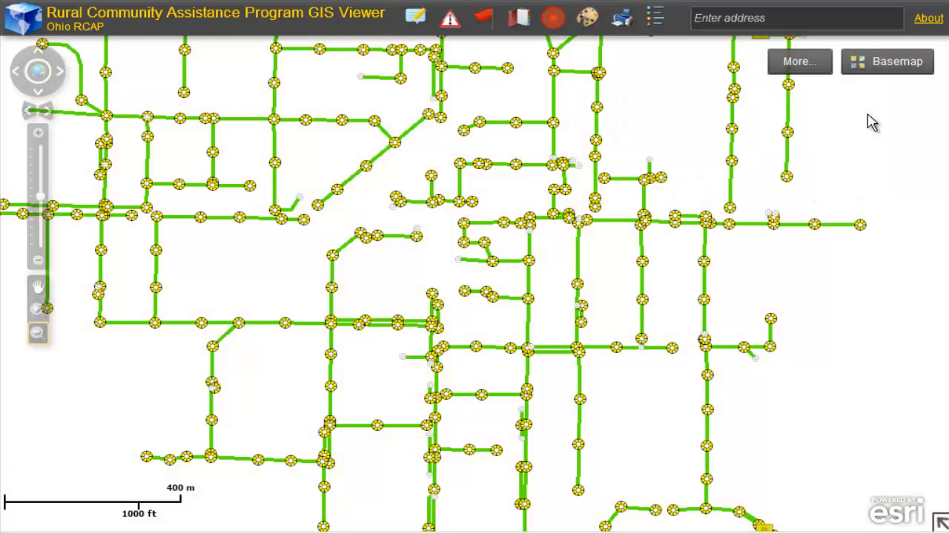
mouse_move(886, 63)
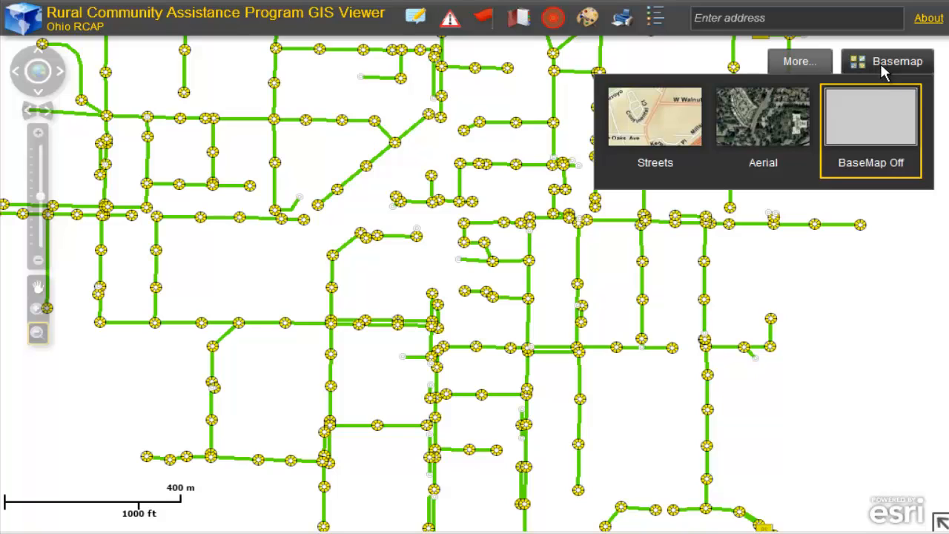
left_click(782, 125)
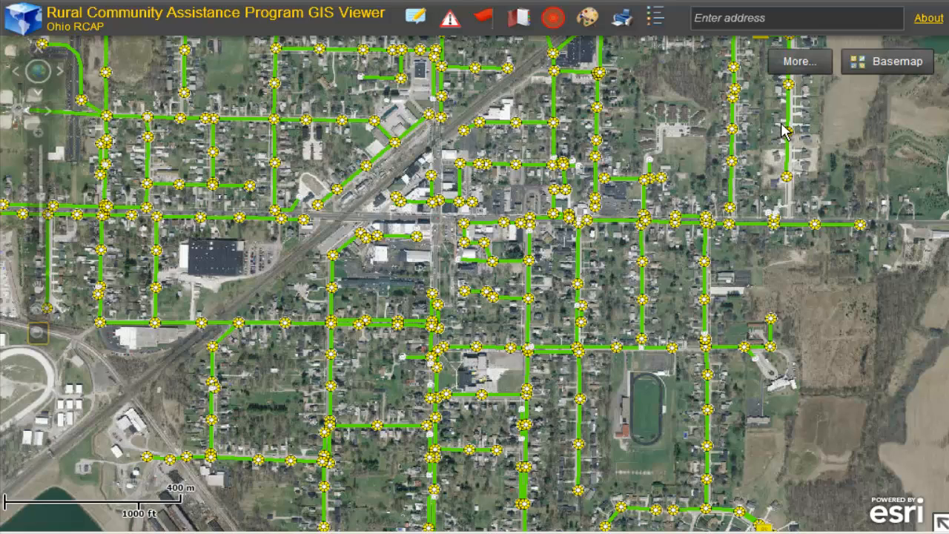
Display the Water utility layer over the aerial imagery and hide the Sewer layer
mouse_move(812, 68)
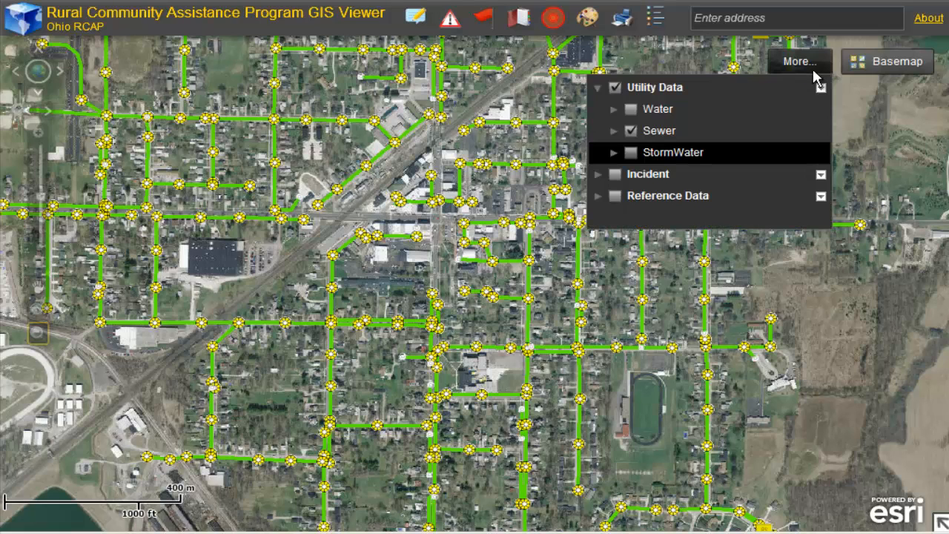
left_click(631, 109)
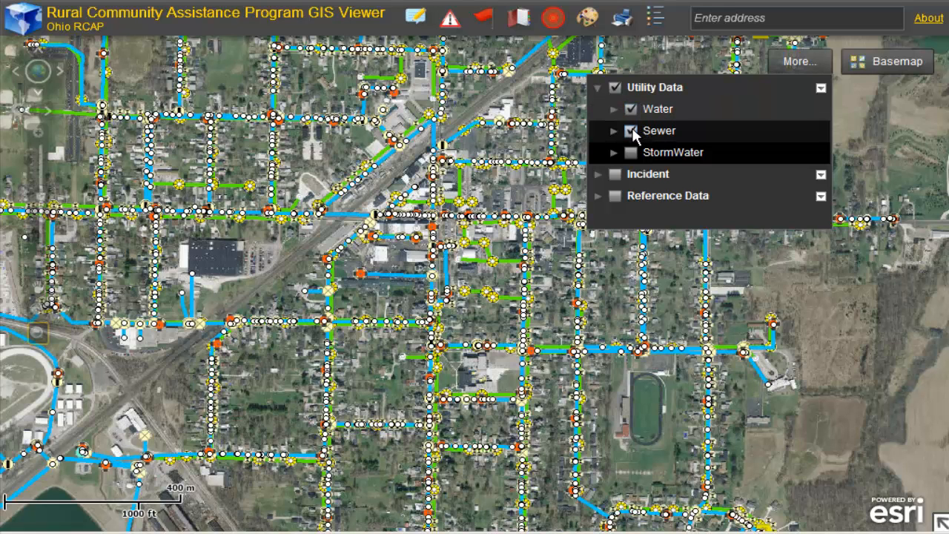
left_click(632, 132)
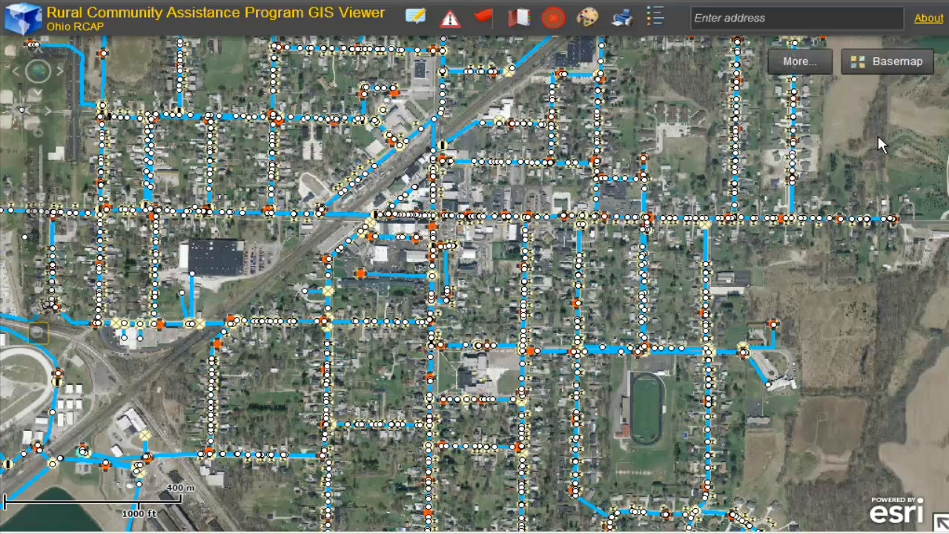
Turn the basemap off under the water lines and restore the Streets basemap
mouse_move(887, 60)
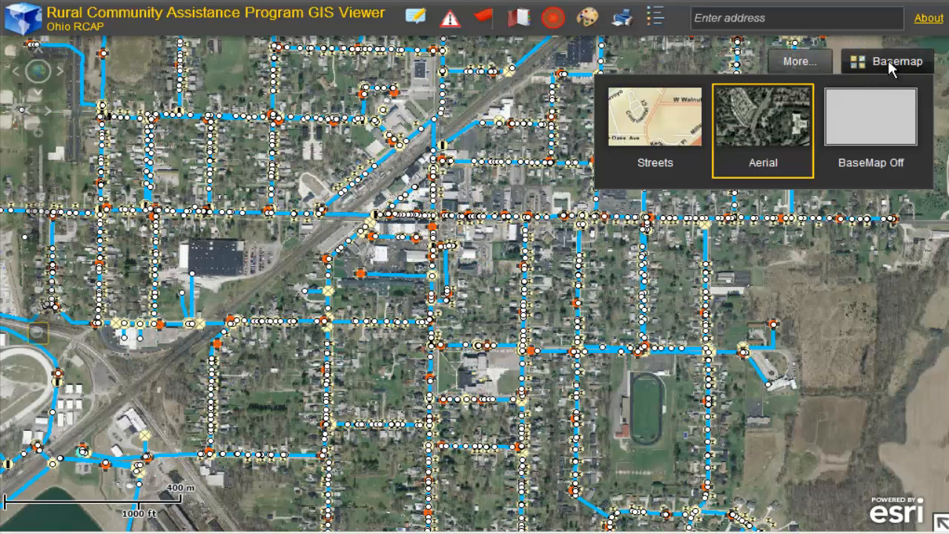
left_click(873, 124)
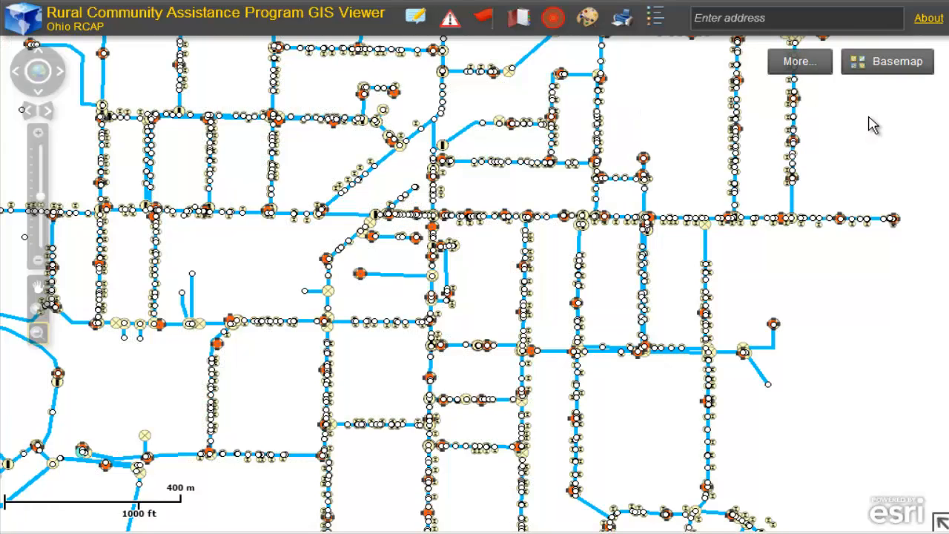
mouse_move(885, 63)
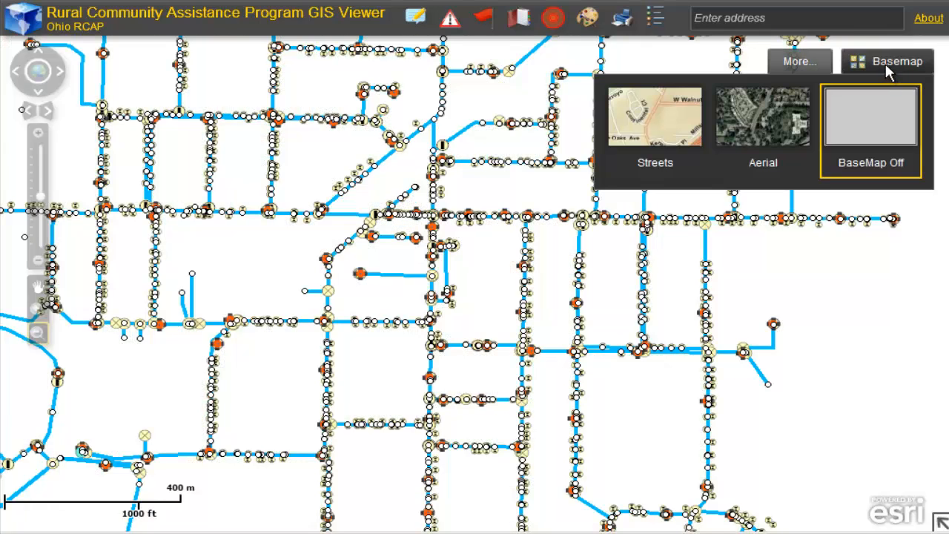
left_click(672, 123)
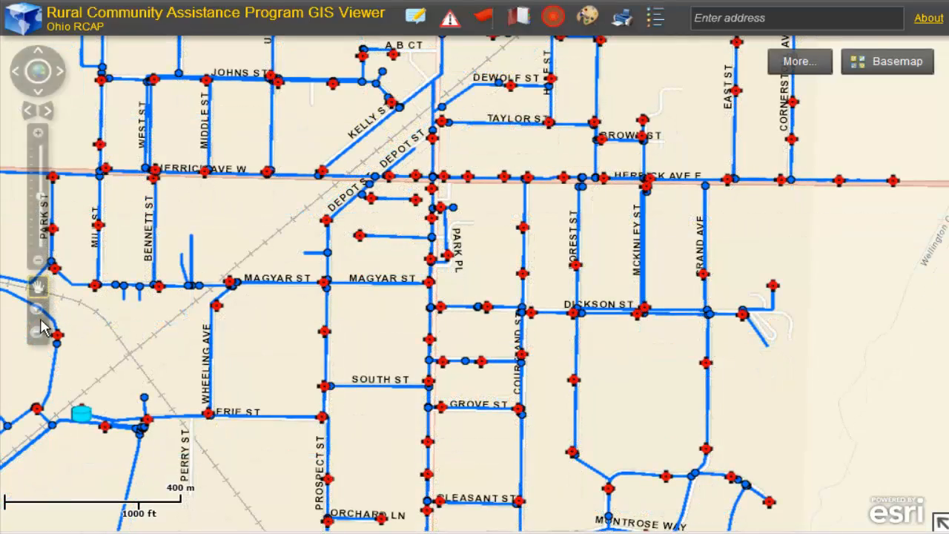
Open the Attribute Editor and show the attributes of the water valve just below the hydrant at the south end of Depot St
left_click(37, 315)
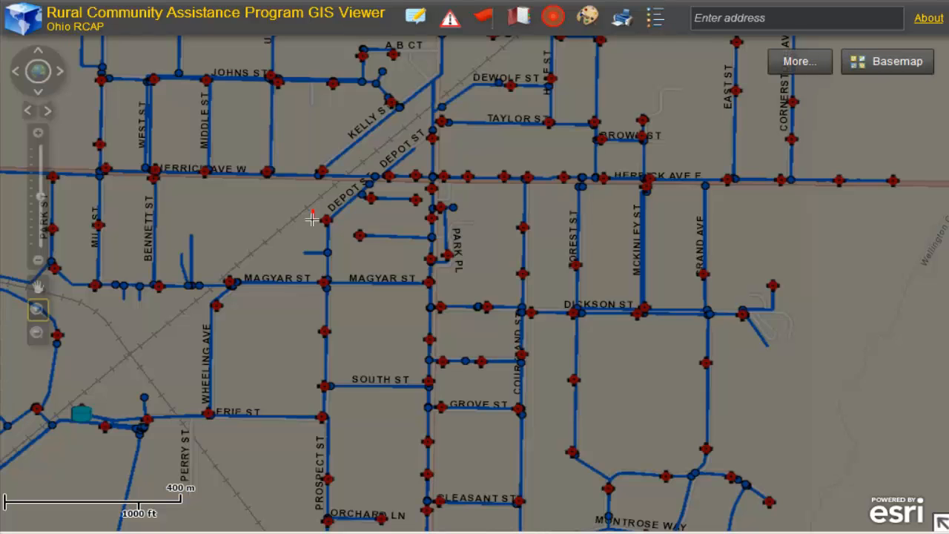
left_click_drag(314, 211, 353, 286)
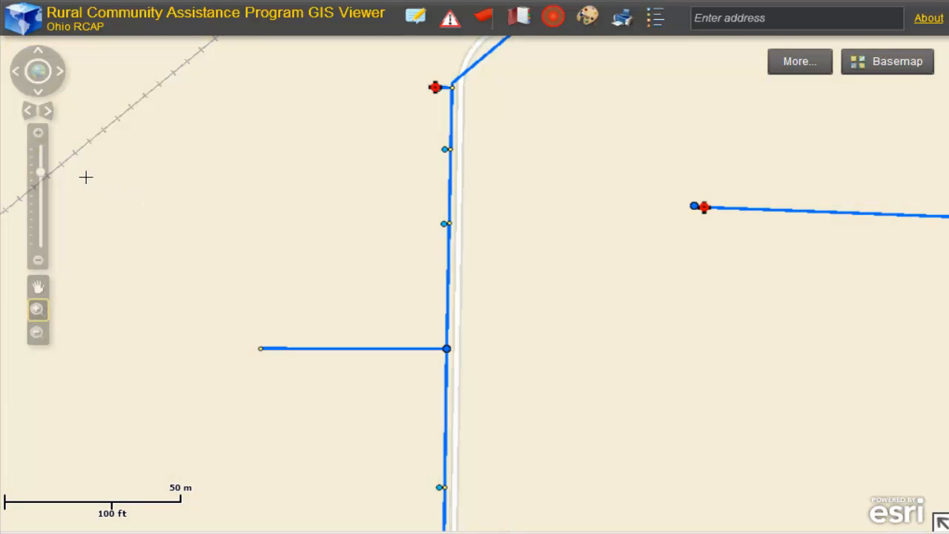
left_click(419, 30)
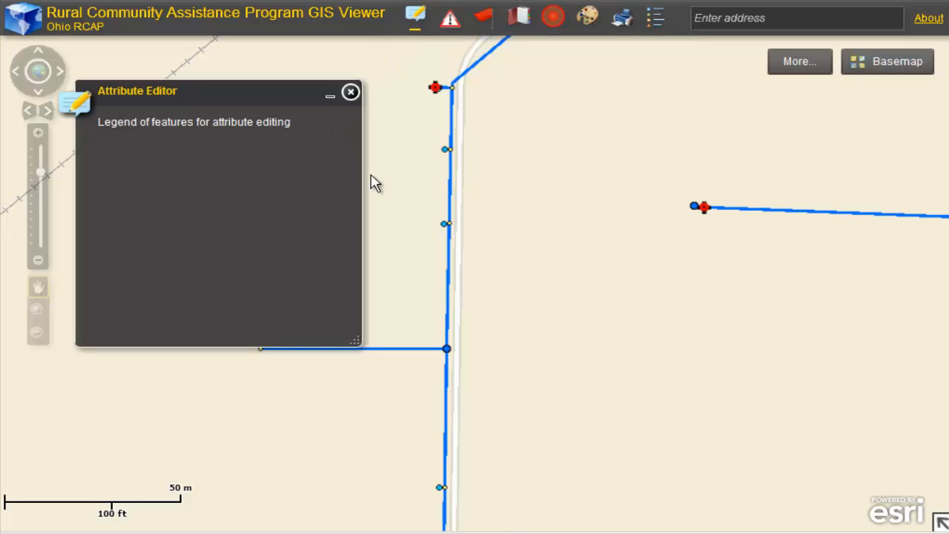
left_click(445, 149)
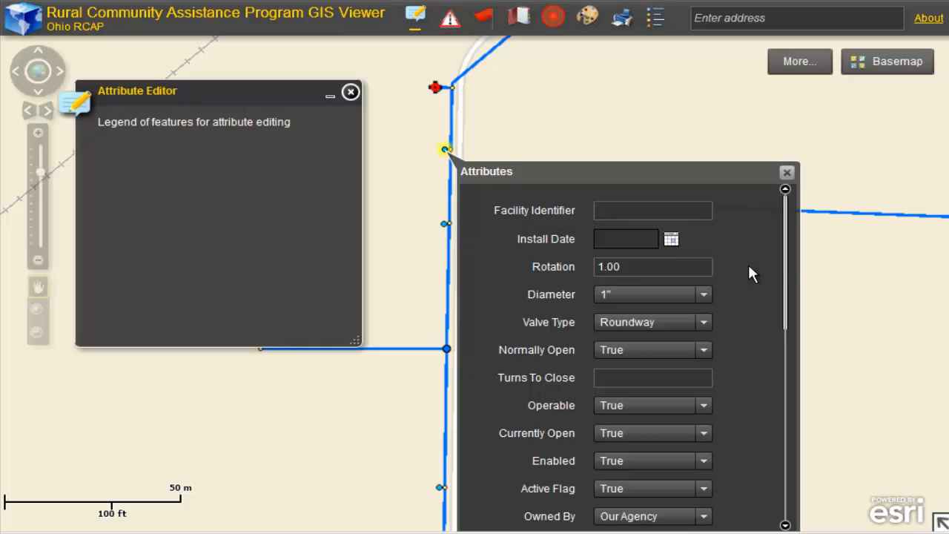
Set the valve's Install Date to 6/3/2013 and review its remaining attributes down to the comments and picture link fields
mouse_move(787, 248)
left_mouse_down()
mouse_move(788, 281)
mouse_move(788, 259)
left_mouse_up()
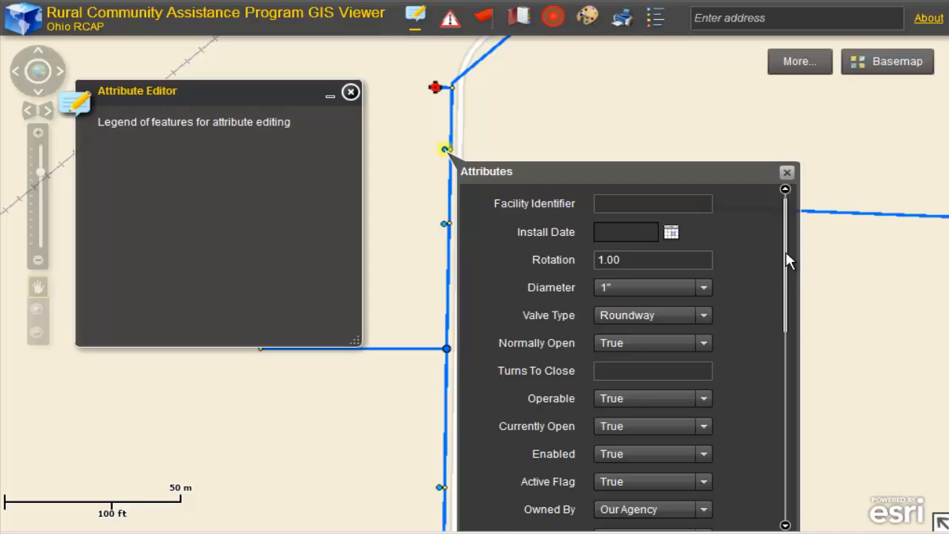
left_click(671, 233)
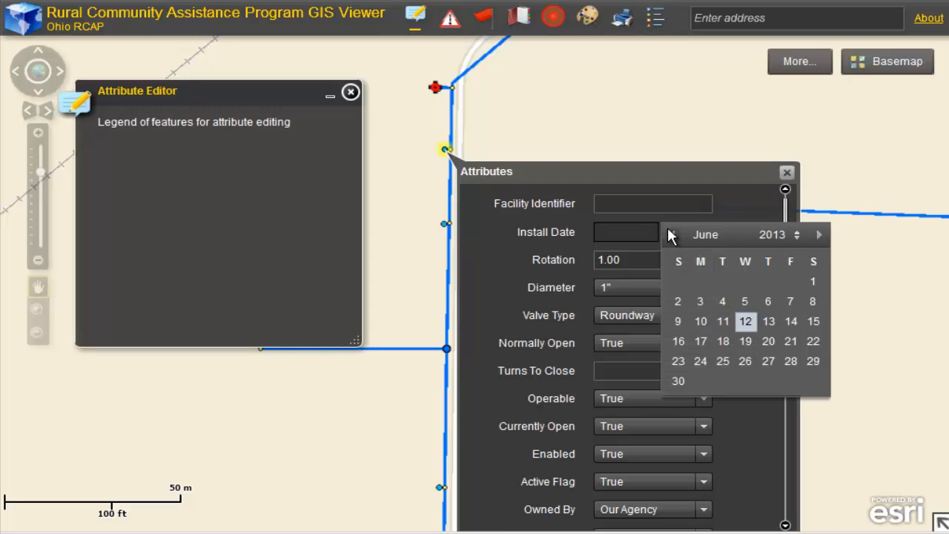
left_click(700, 302)
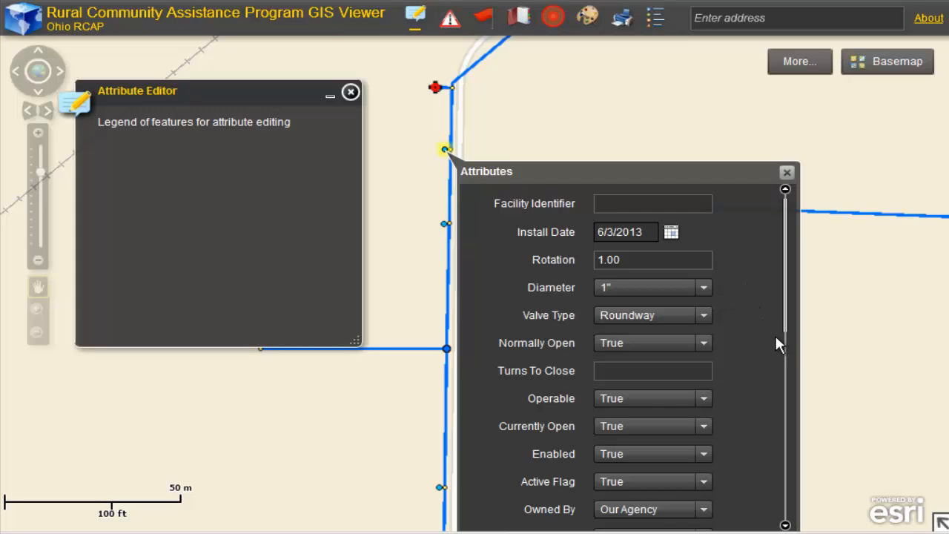
left_click_drag(787, 326, 787, 474)
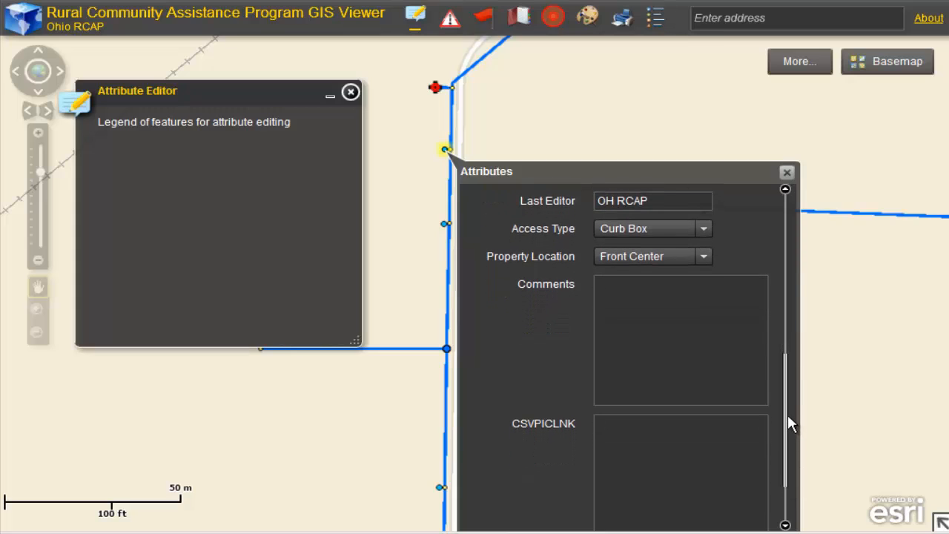
scroll(788, 416, "down", 2)
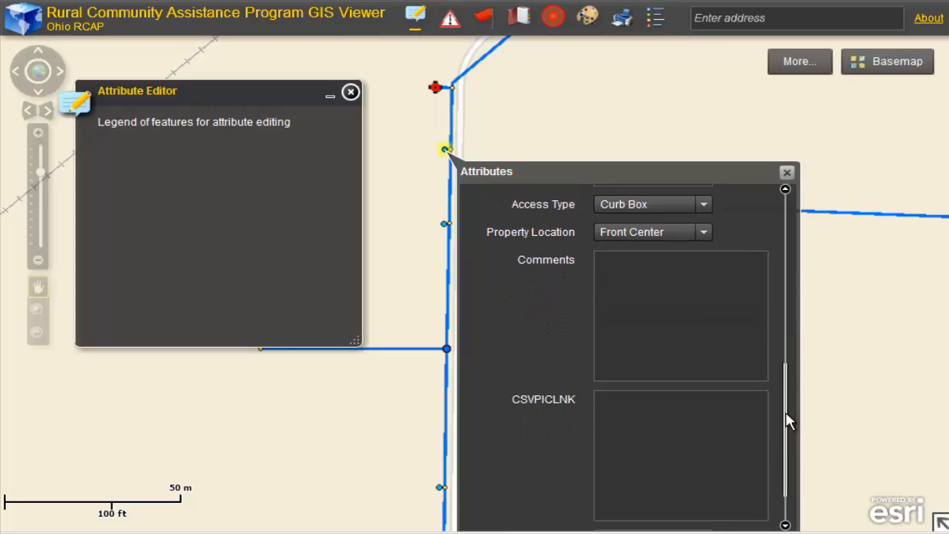
Review the valve's remaining attributes down to the GPS date, accept the attribute form and close the Attribute Editor
left_click_drag(788, 420, 787, 464)
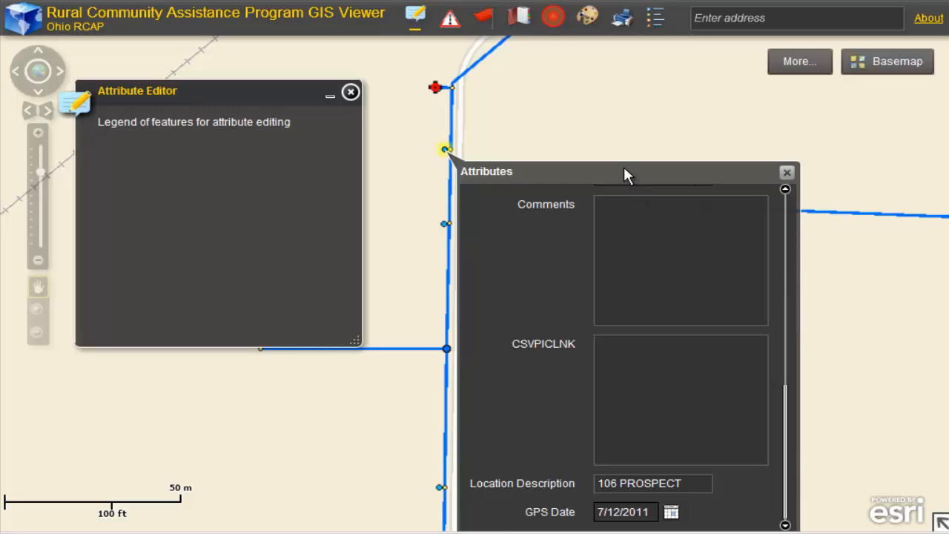
left_click_drag(623, 169, 625, 117)
left_click(38, 91)
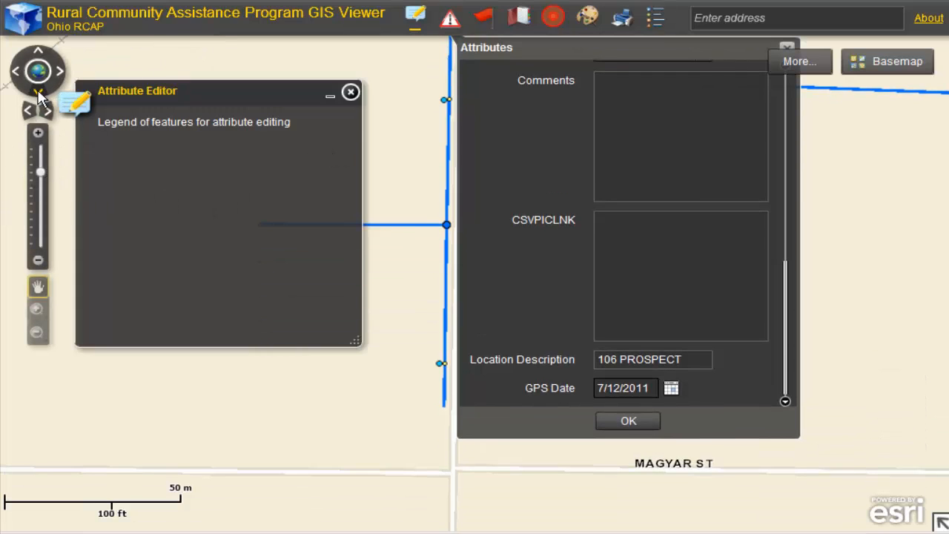
left_click(629, 422)
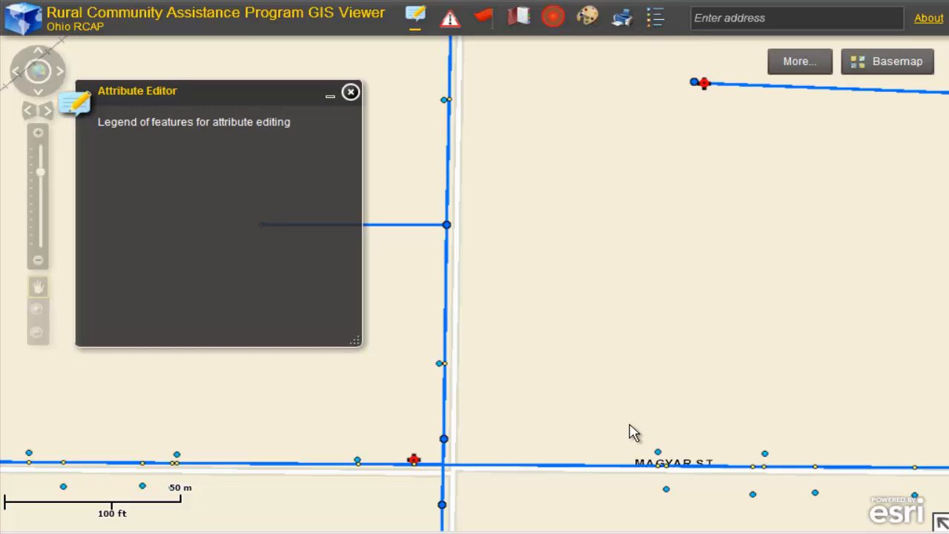
left_click(350, 95)
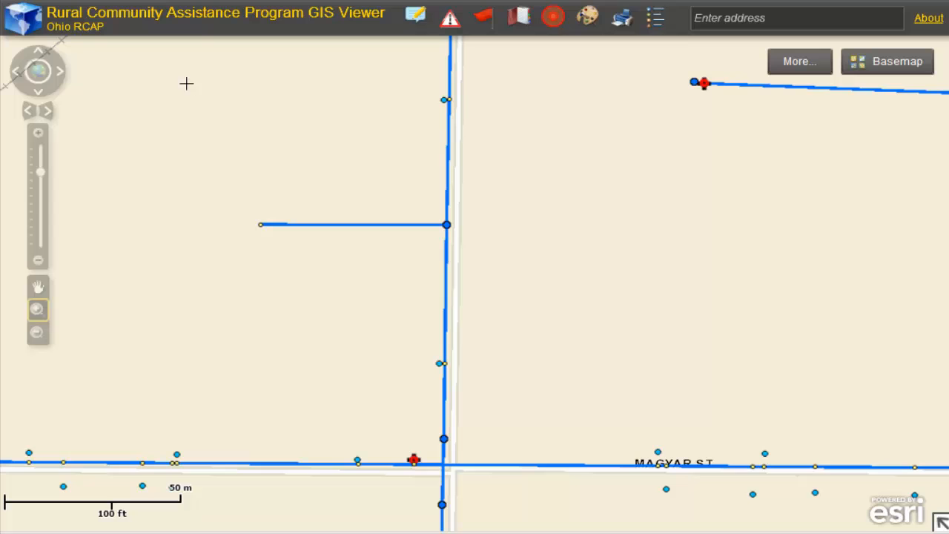
Add a Work In Progress water break on East St just north of Herrick Ave E with the Break Incident tool
left_click(35, 72)
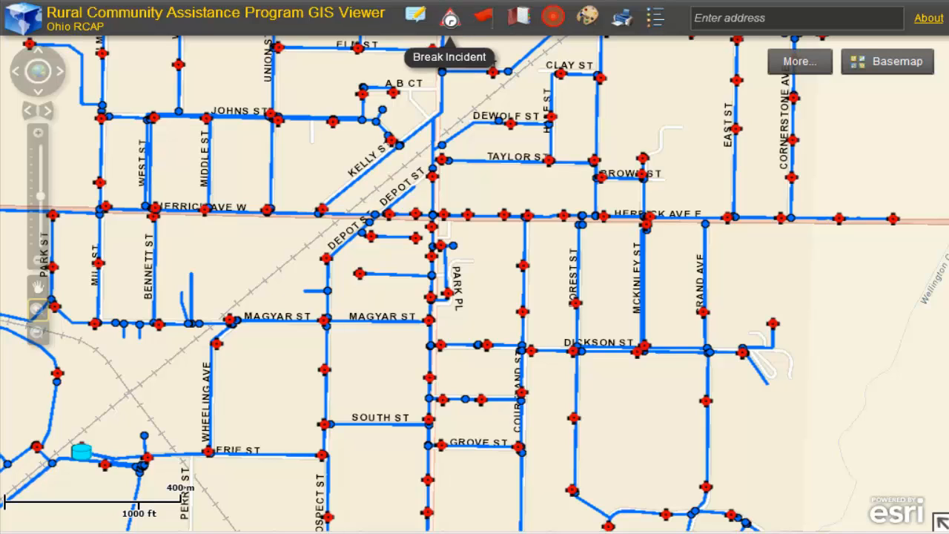
left_click(451, 23)
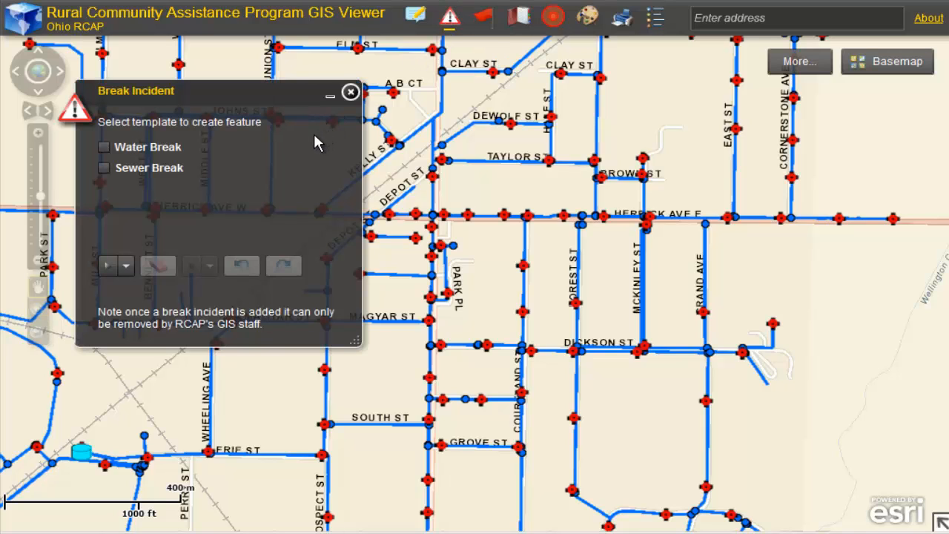
left_click(104, 147)
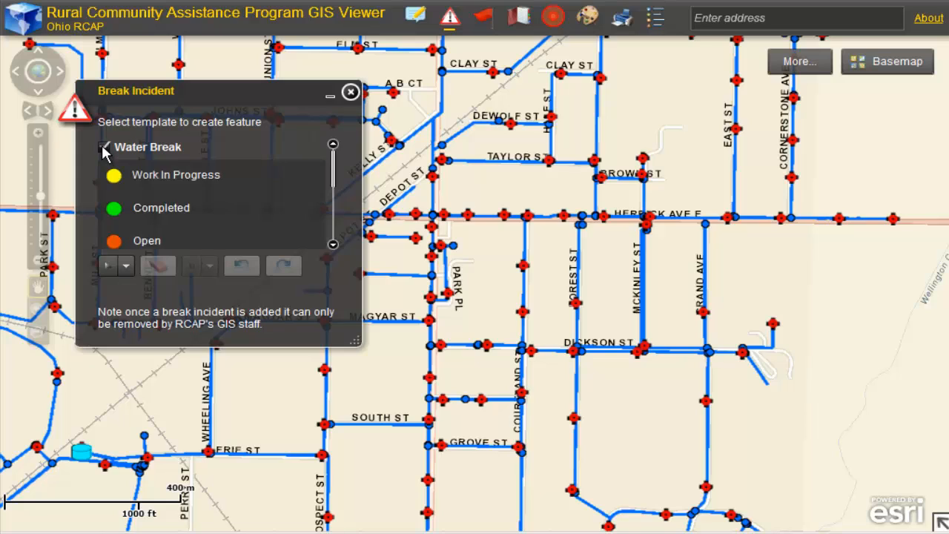
left_click(155, 174)
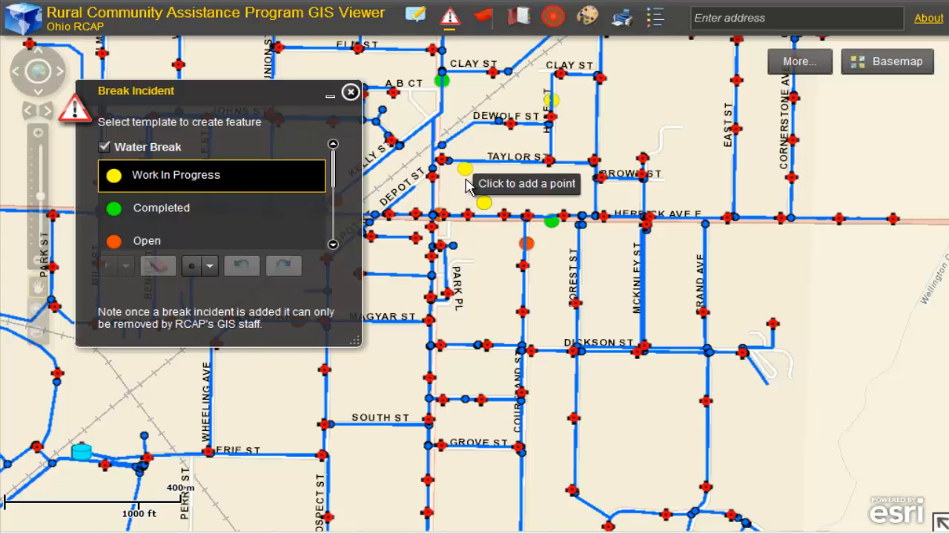
left_click(737, 181)
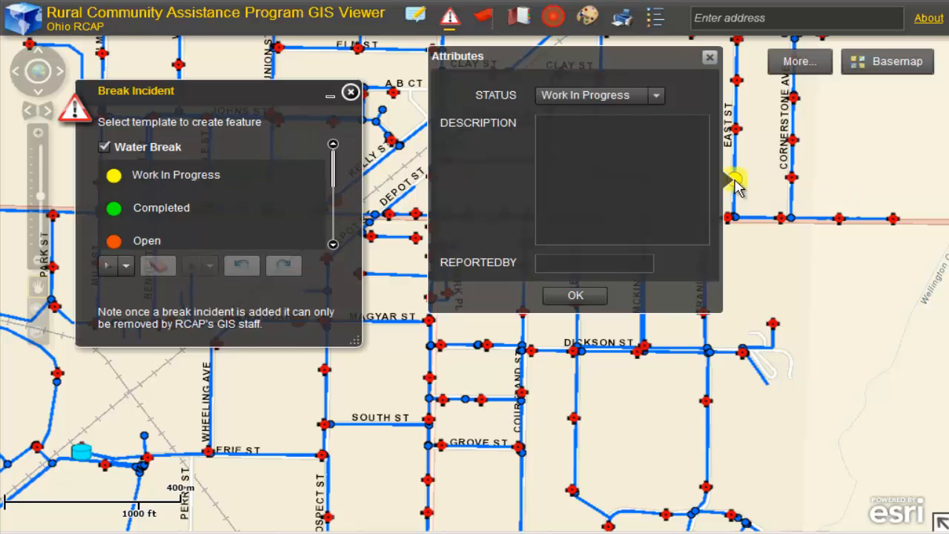
Describe the break as an East St line break with repair started as of 9pm on Sat., enter the reporter's name, and save the incident
left_click(630, 159)
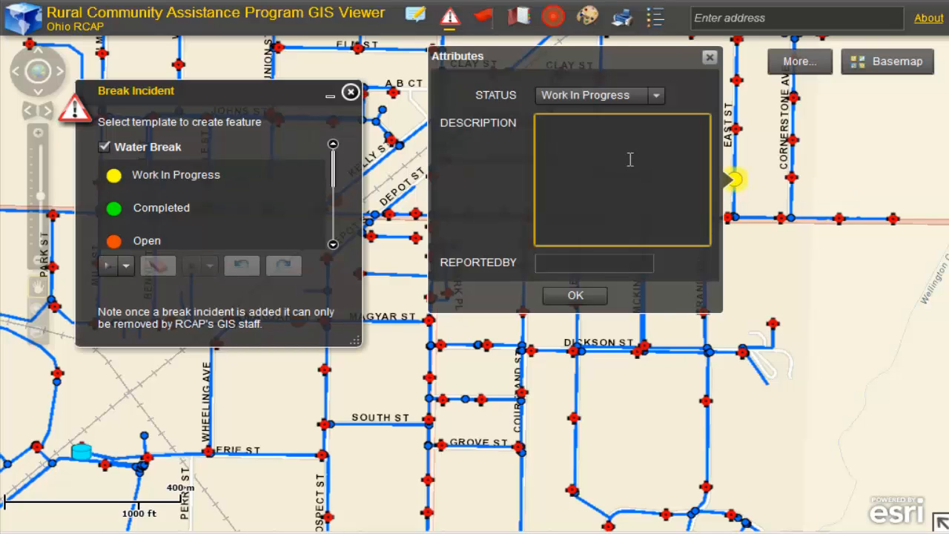
type("Line break on e")
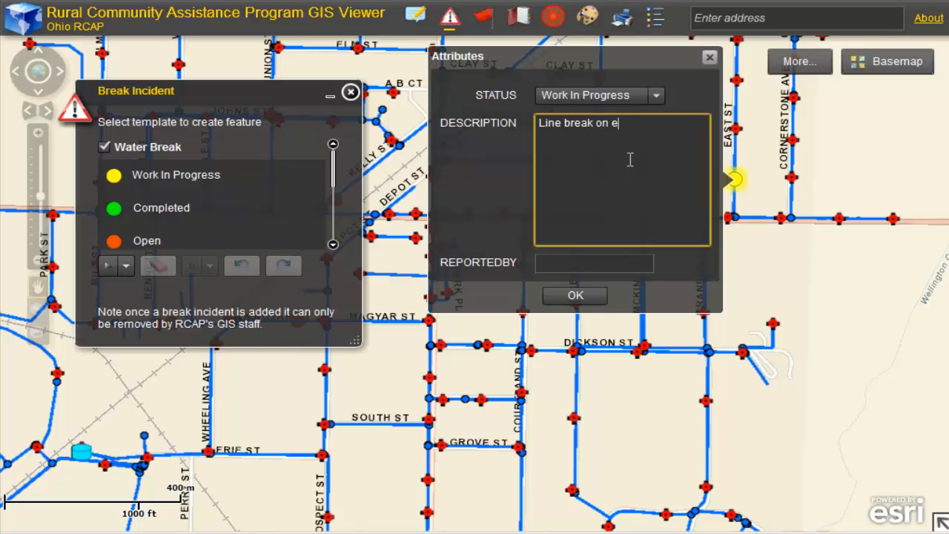
type("East St. John has ")
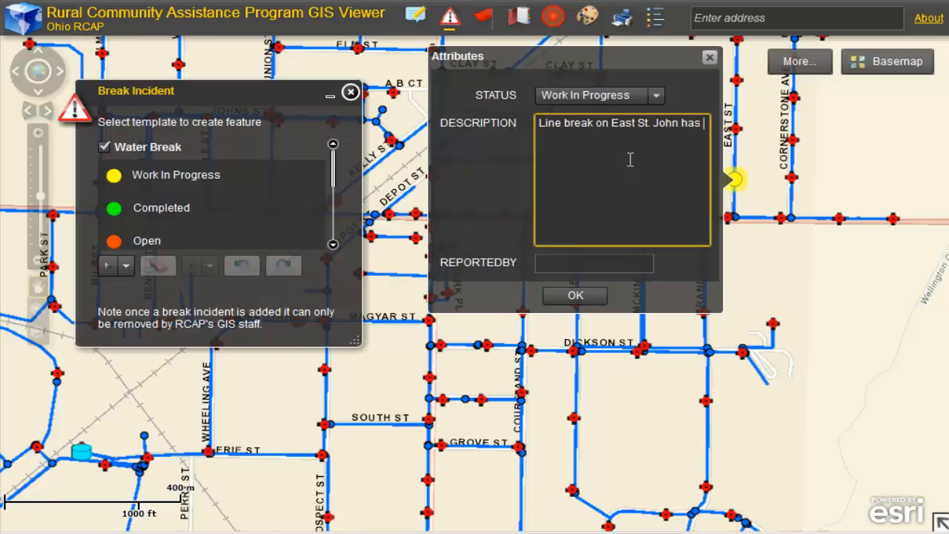
type("started repair as of")
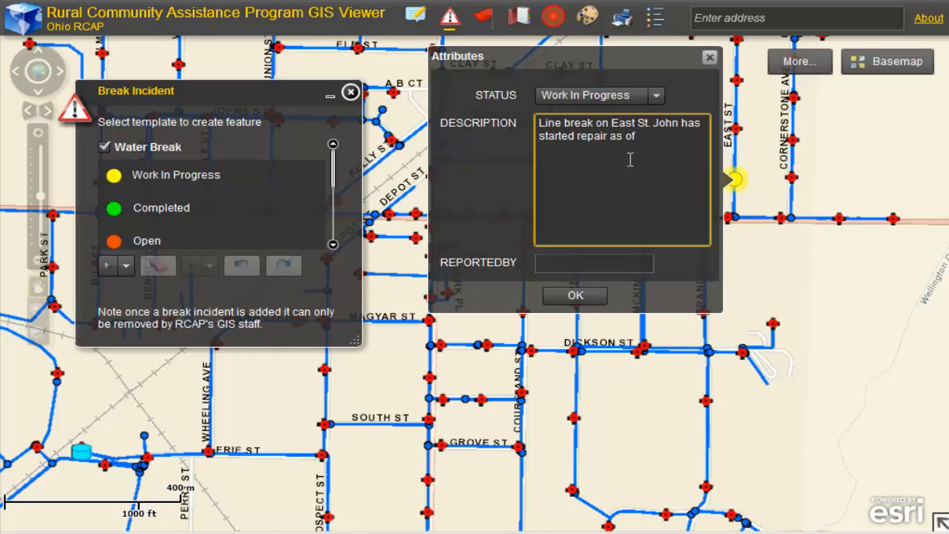
type(" 9 pm on Sat.")
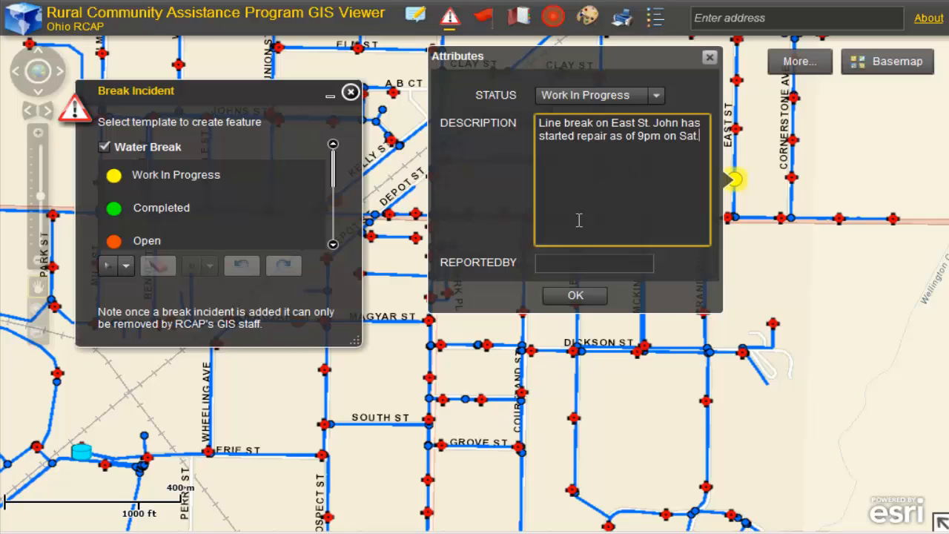
left_click(569, 265)
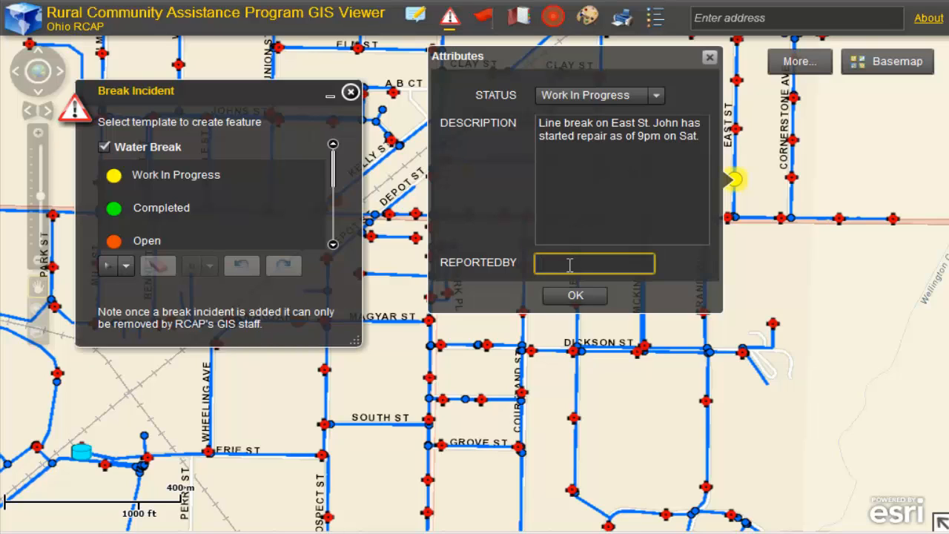
type("Doug")
left_click(576, 296)
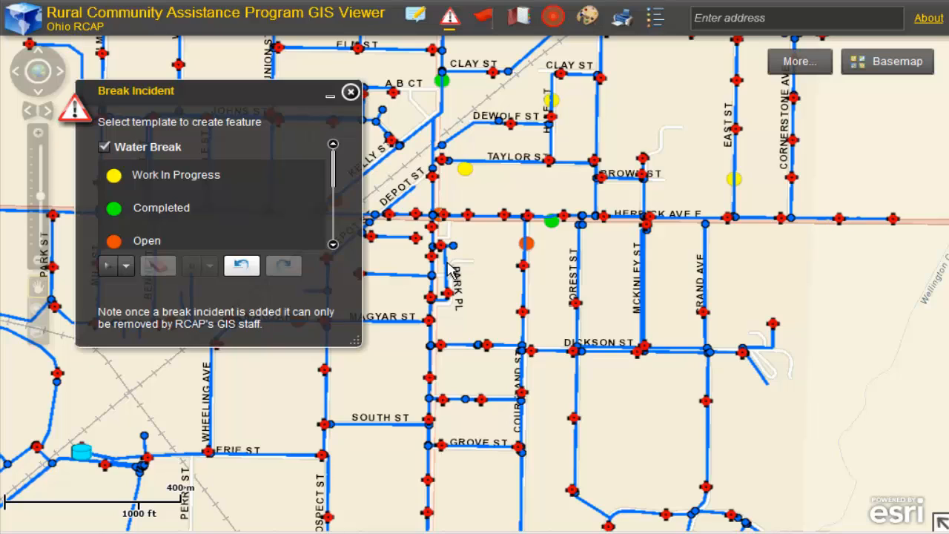
left_click(351, 93)
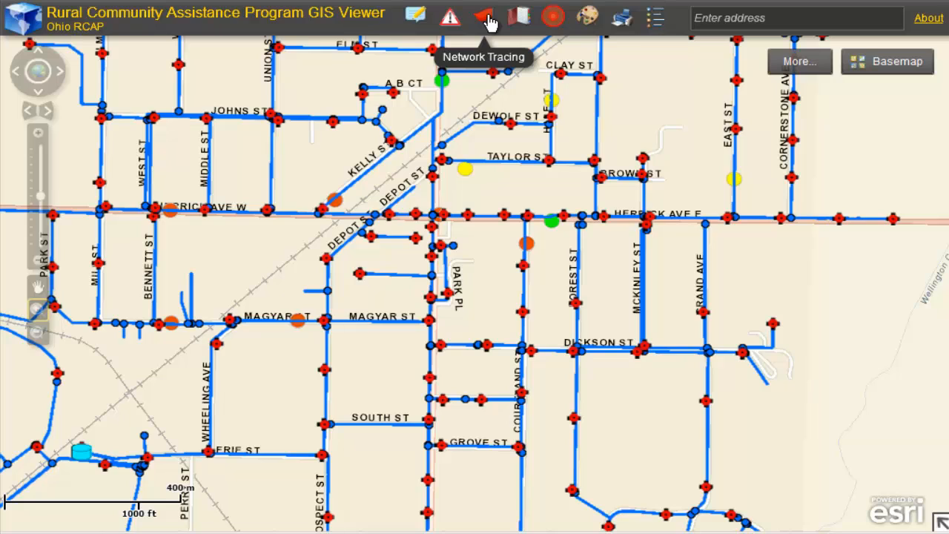
Trace the water network from the East St break and export the affected addresses to Excel, opening Records.xls with Microsoft Office Excel
left_click(489, 20)
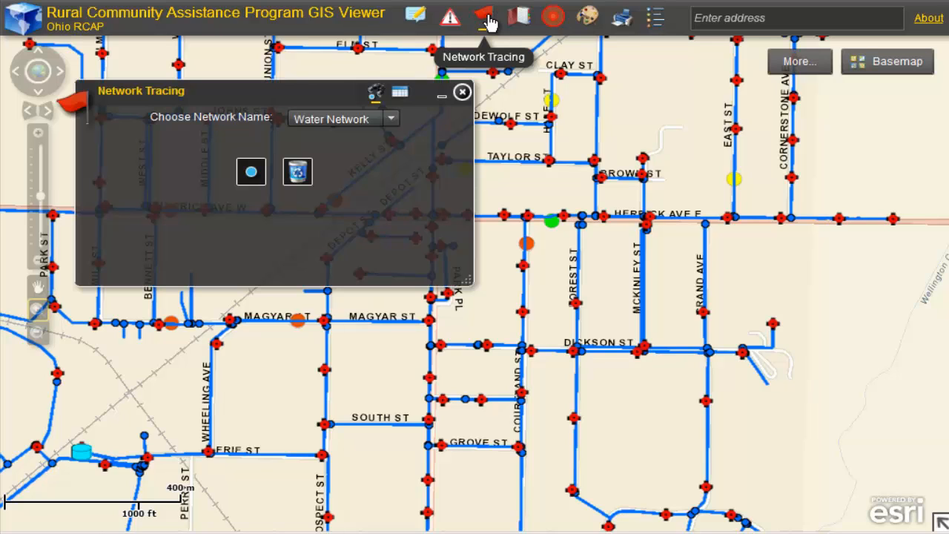
left_click(252, 175)
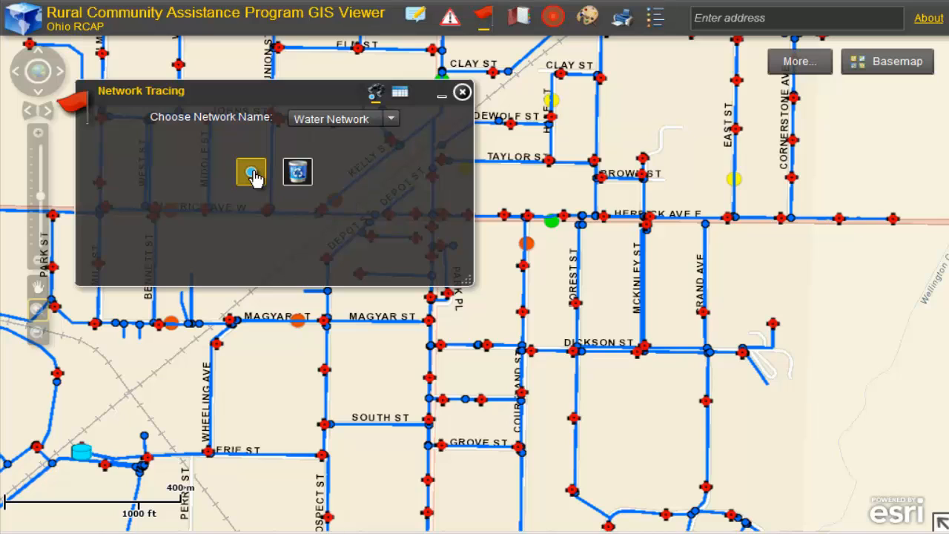
left_click(735, 183)
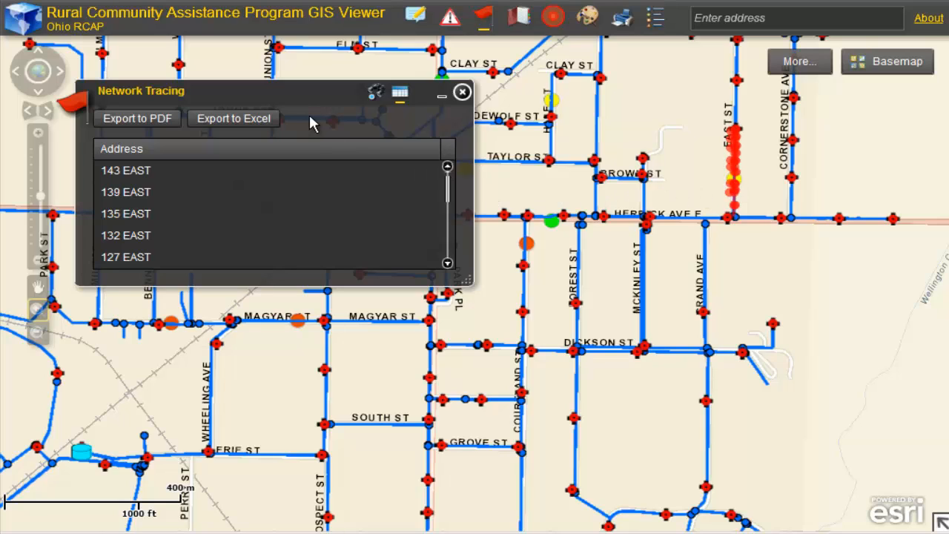
left_click(252, 119)
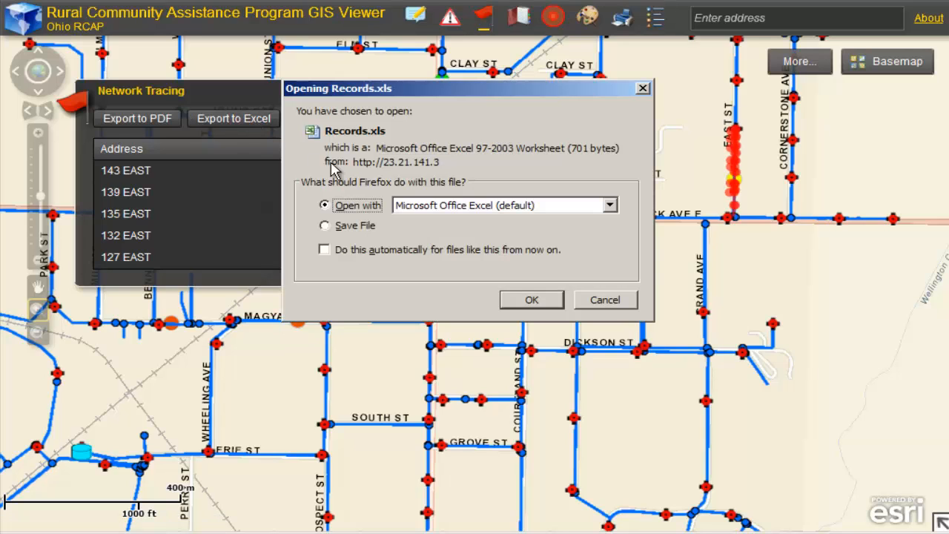
left_click(532, 301)
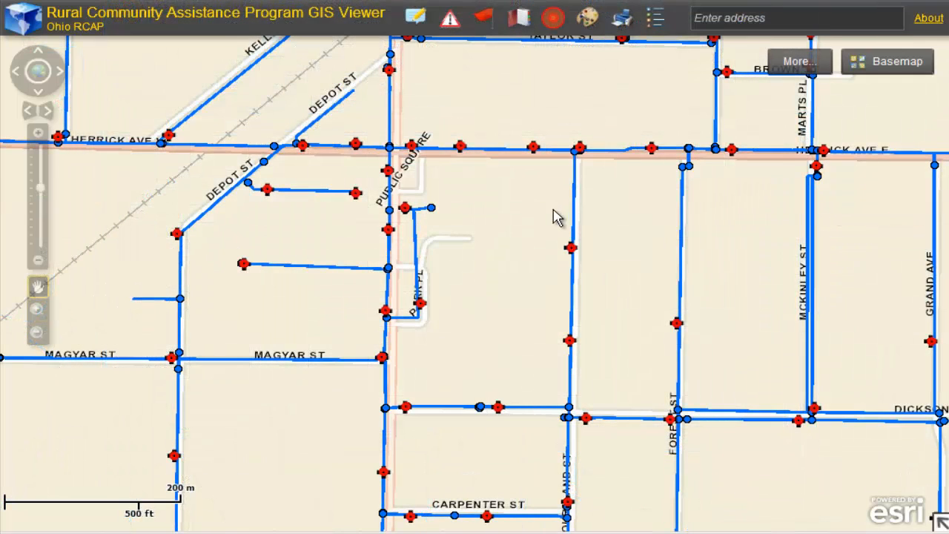
Trace the water network from the Forest St hydrant north of Dickson St and export the resulting address list to Excel
left_click(486, 21)
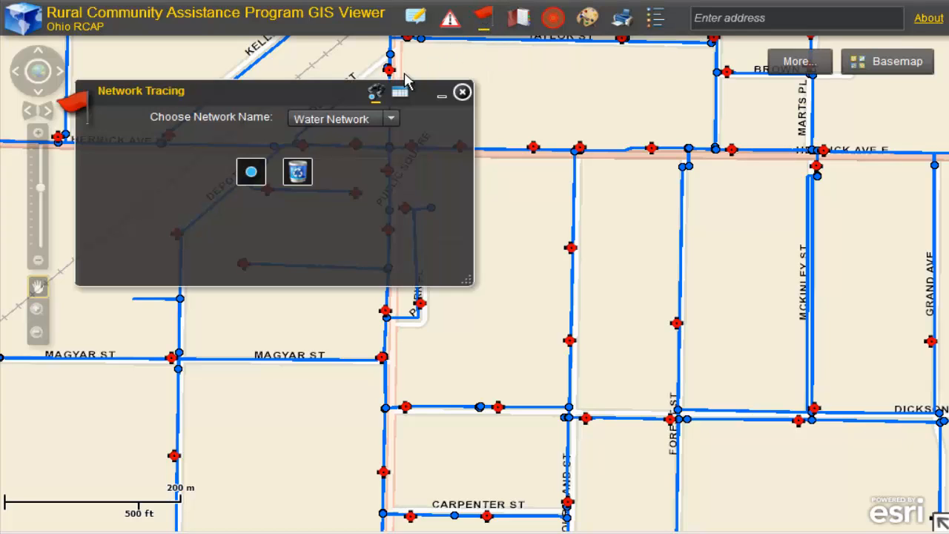
left_click(252, 176)
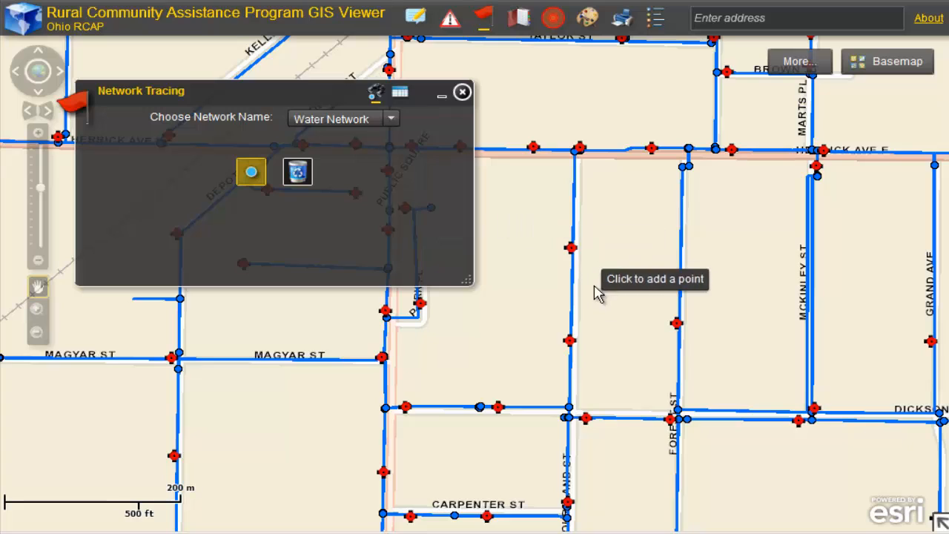
left_click(676, 323)
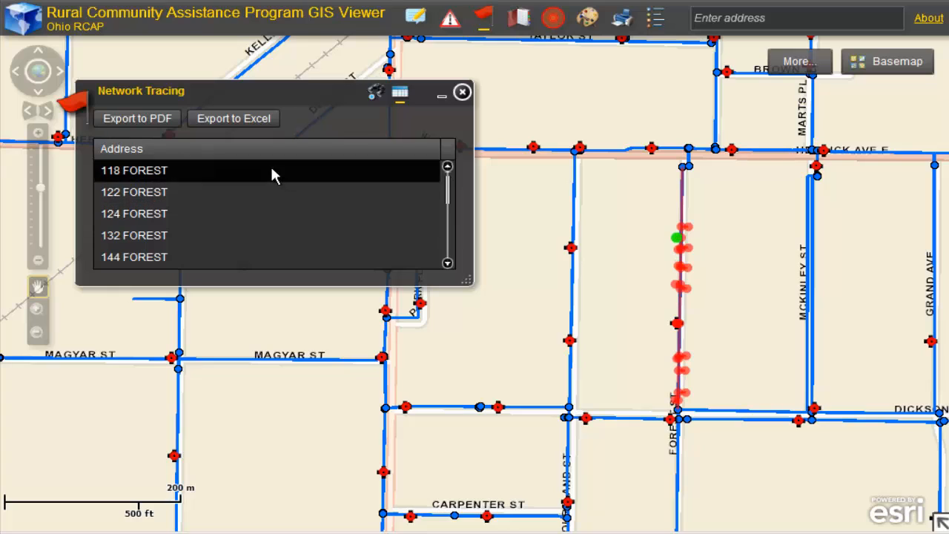
left_click(226, 119)
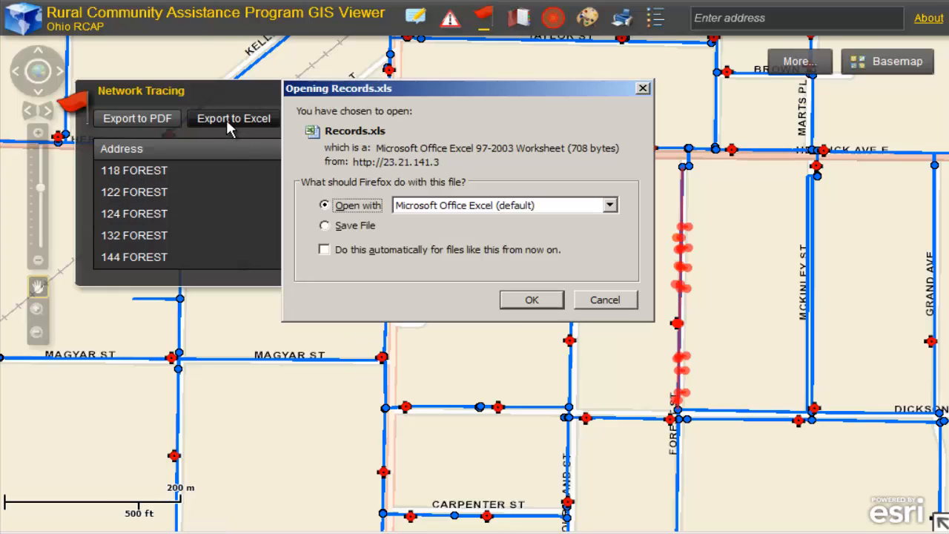
left_click(518, 306)
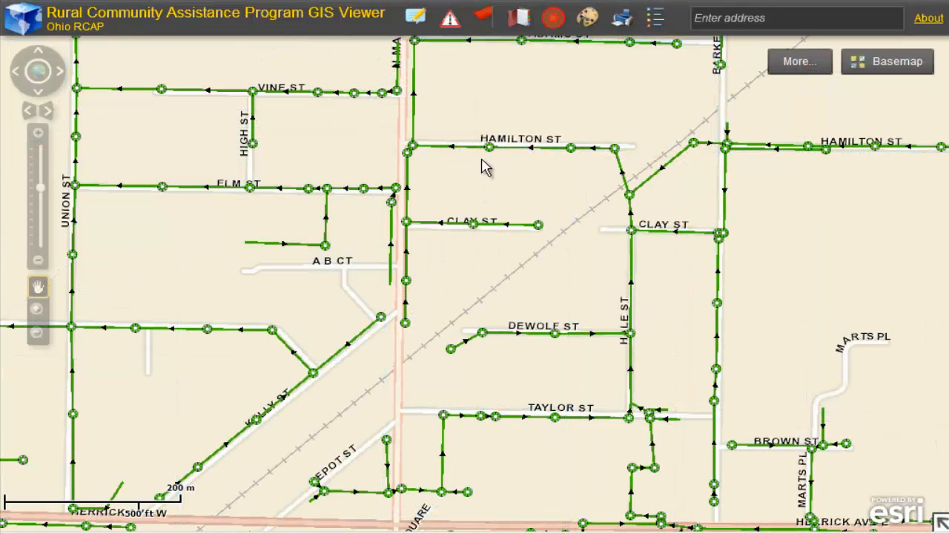
Trace the Sewer Network from the manhole near the east end of Elm St
left_click(483, 21)
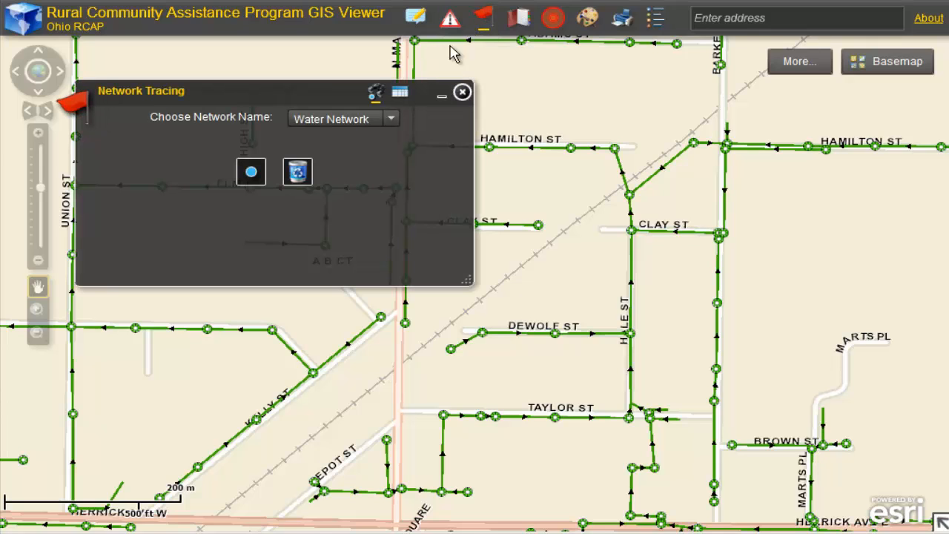
left_click_drag(268, 90, 709, 126)
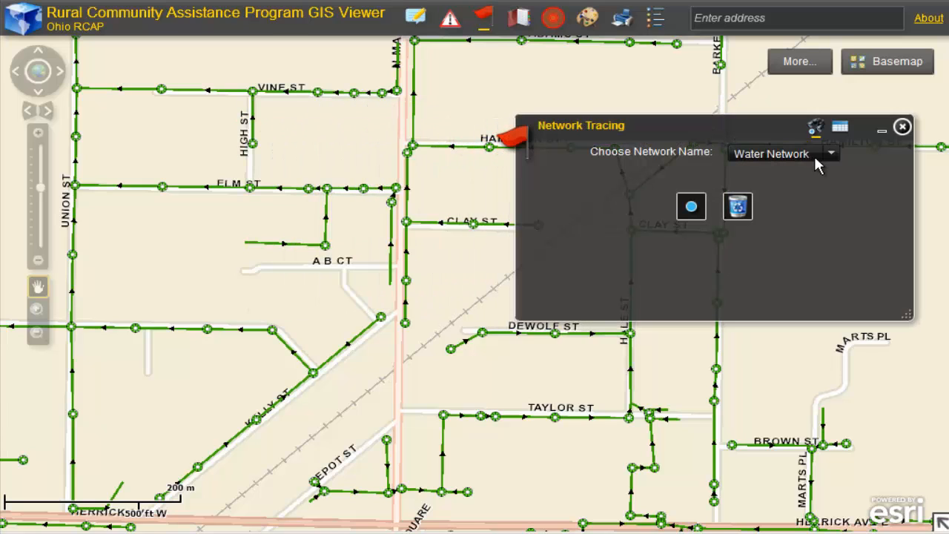
left_click(830, 153)
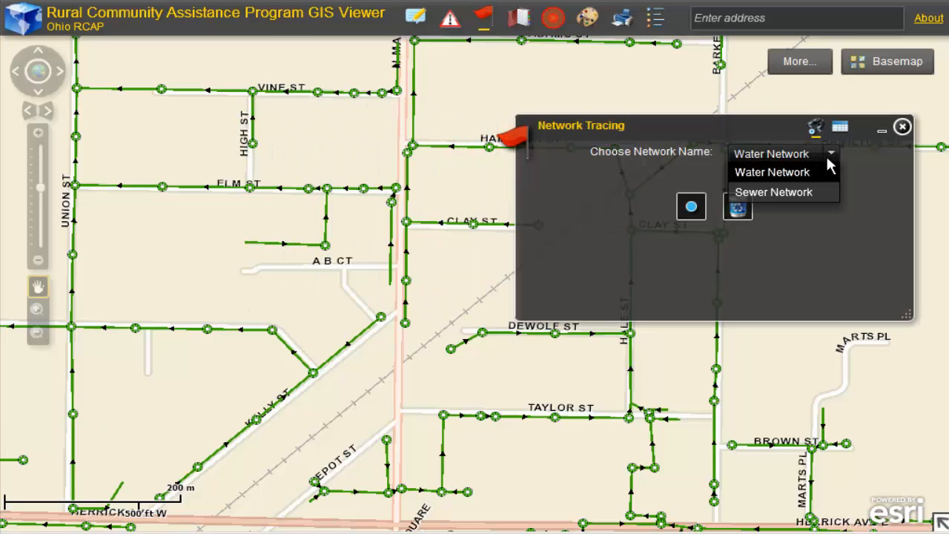
left_click(790, 192)
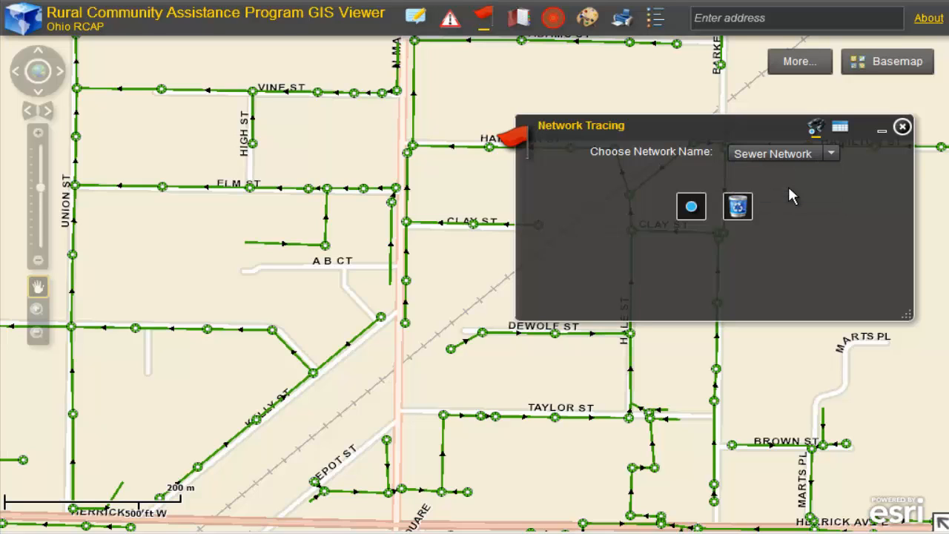
left_click(690, 211)
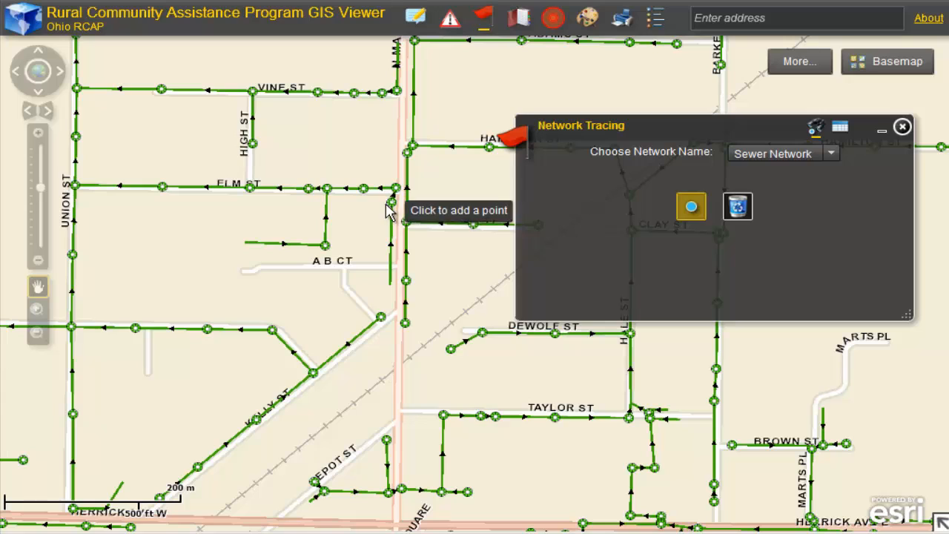
left_click(361, 189)
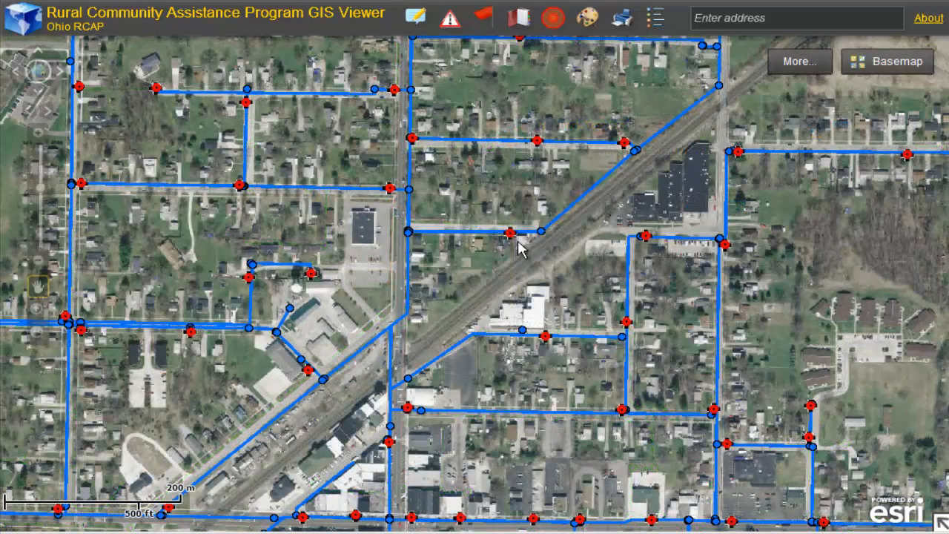
Trace the Water Network from the junction where the diagonal Kelly St main meets the N Main line, north of the railroad
left_click(486, 17)
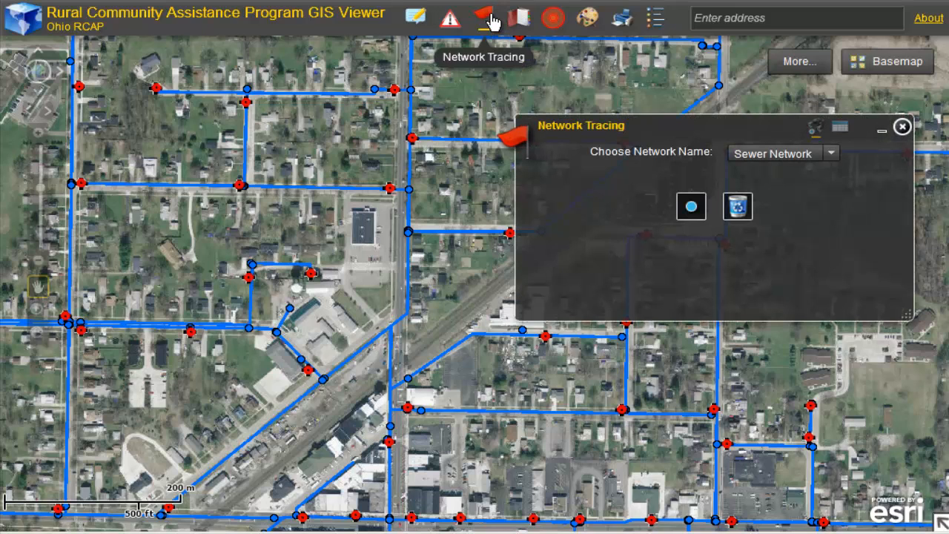
left_click(831, 155)
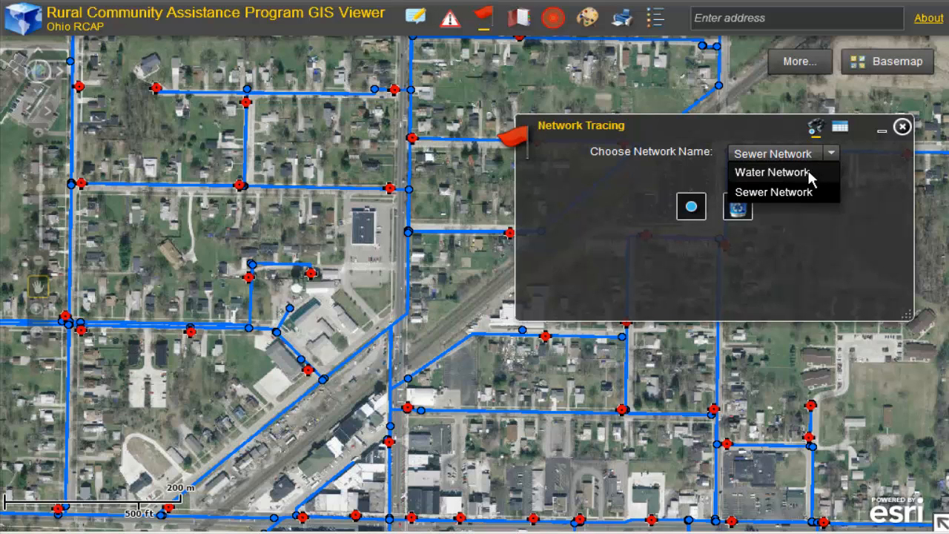
left_click(772, 172)
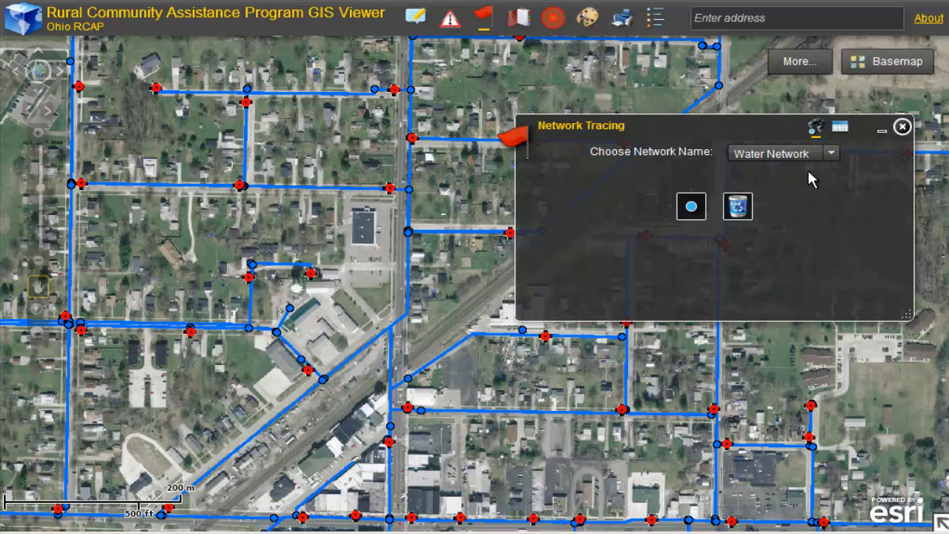
left_click(692, 212)
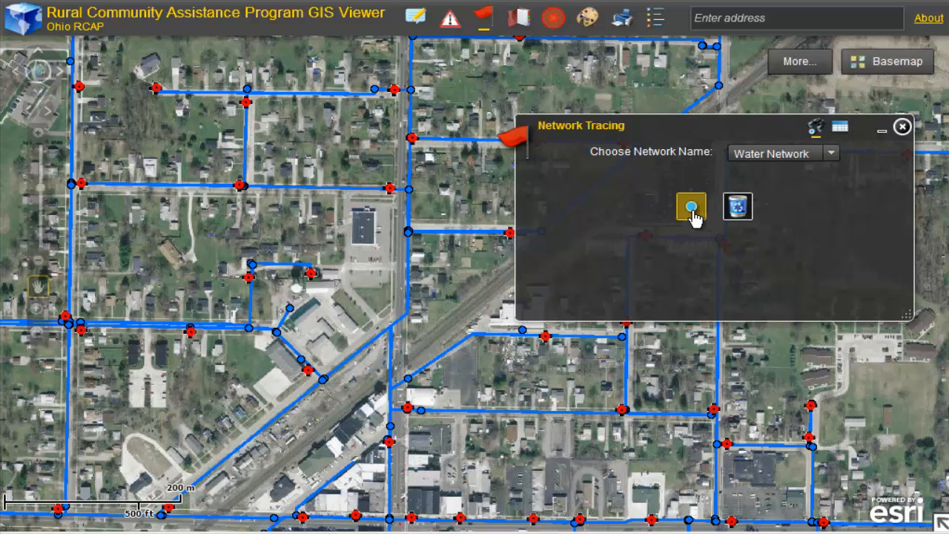
left_click(398, 326)
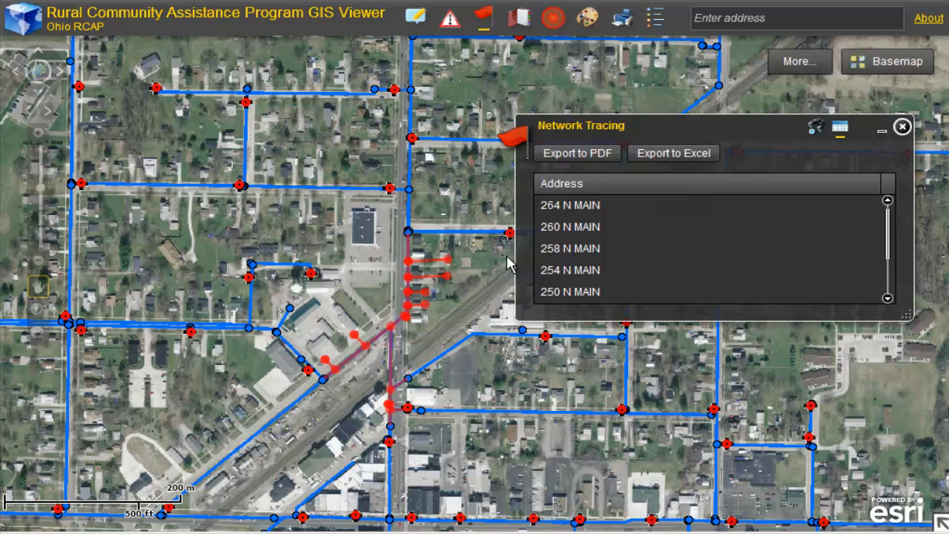
Export the traced address list to PDF, open notification.pdf with Adobe Reader, and close it after viewing
left_click(571, 156)
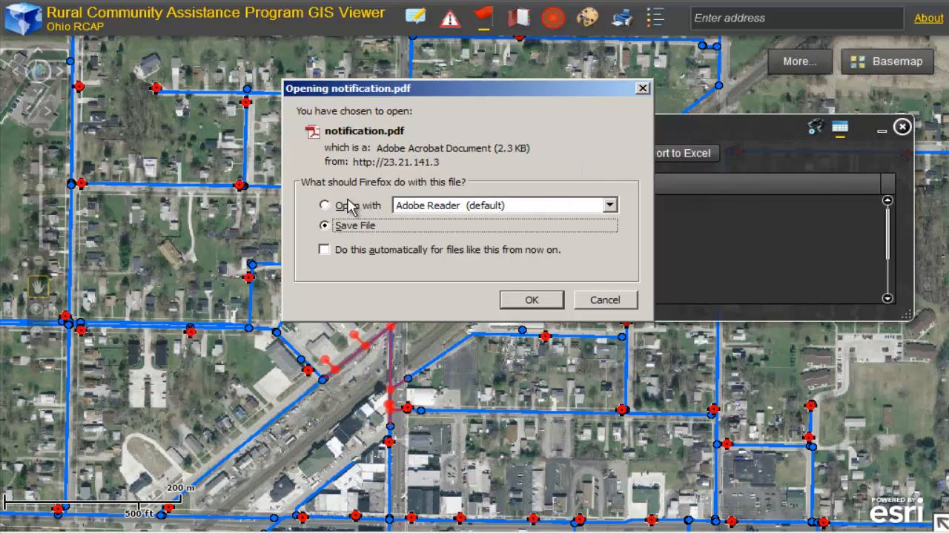
left_click(325, 207)
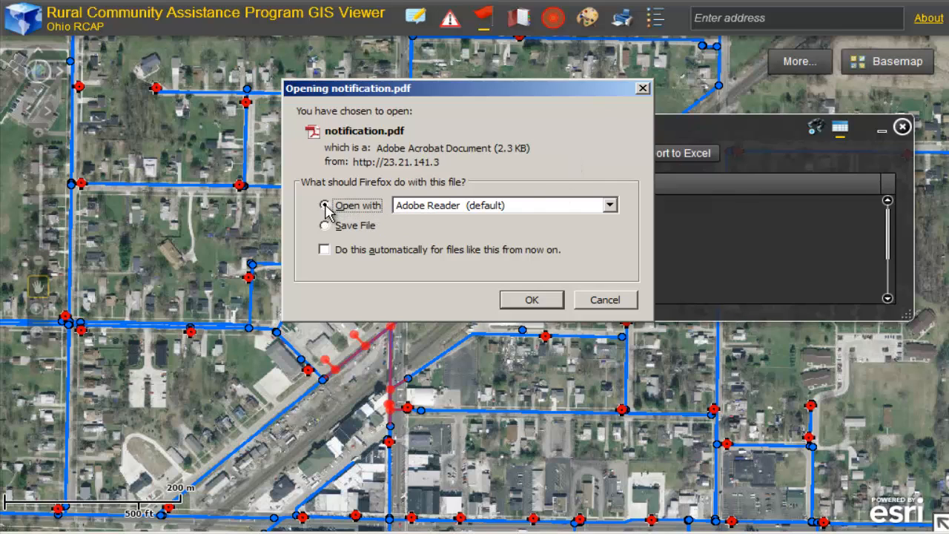
left_click(511, 302)
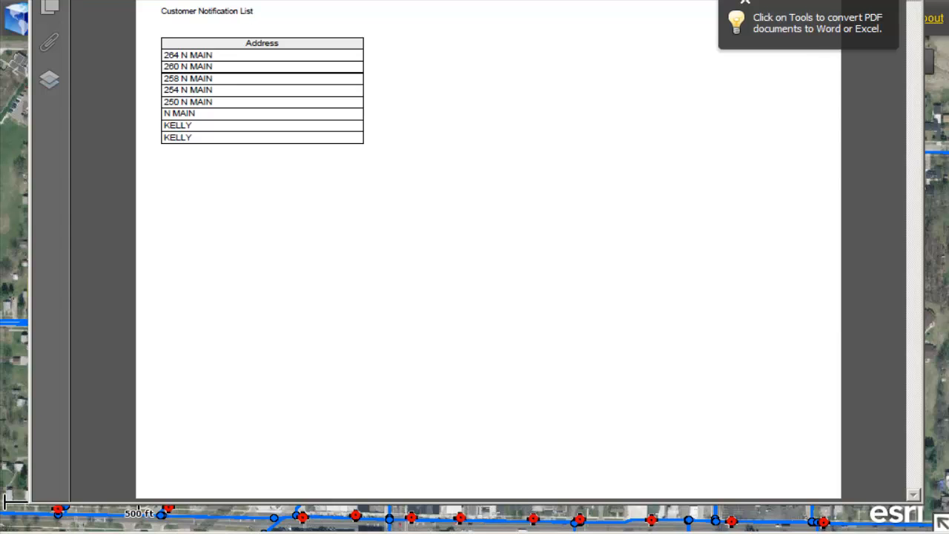
key("alt+F4")
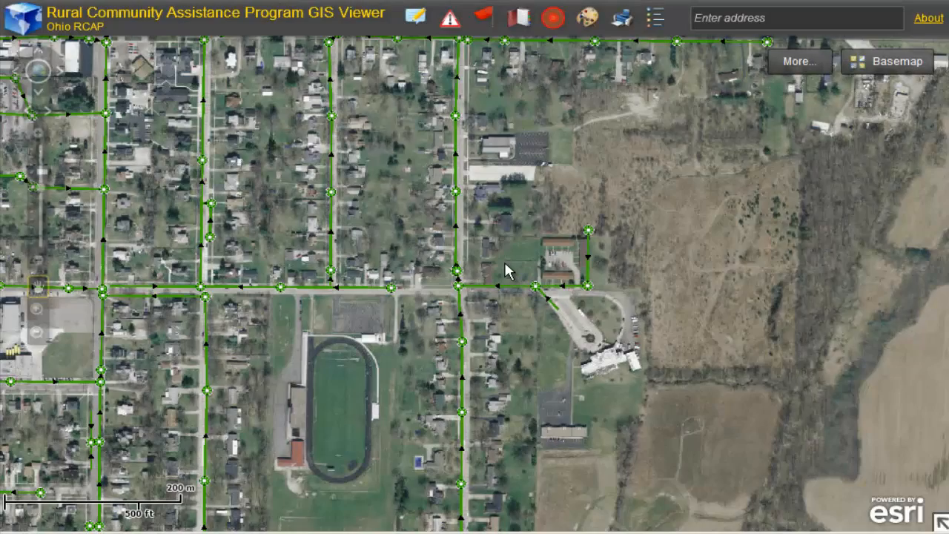
Trace the Sewer Network from the north-south line just north of the intersection northeast of the running track, and clear the trace
left_click(485, 19)
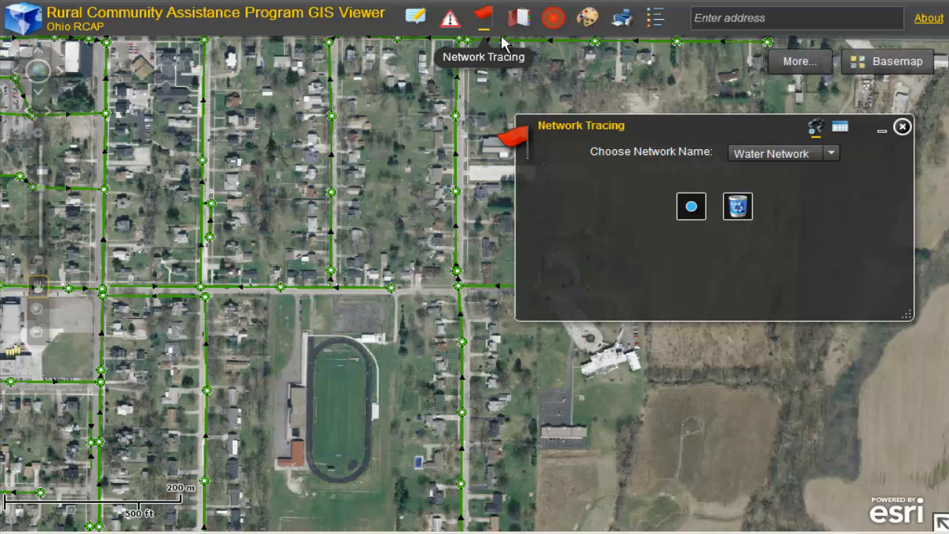
left_click(829, 154)
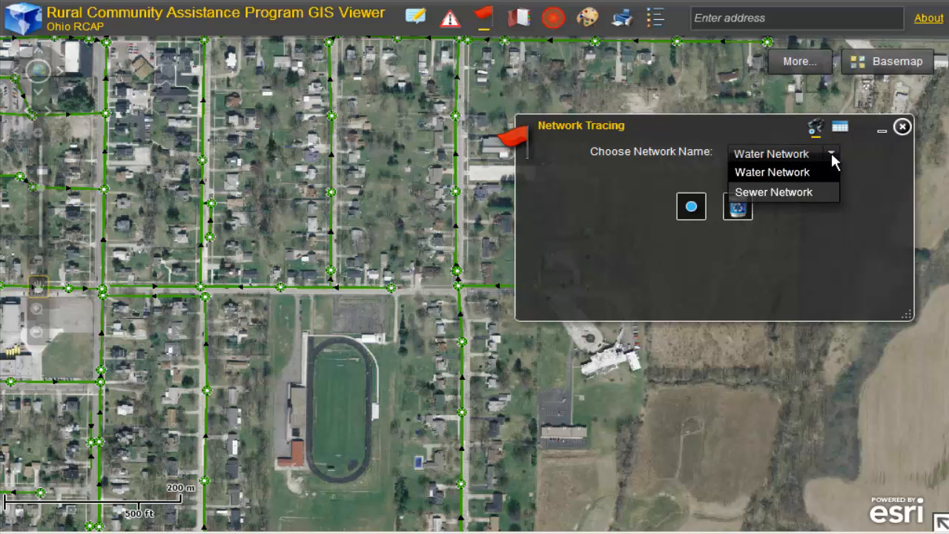
left_click(801, 194)
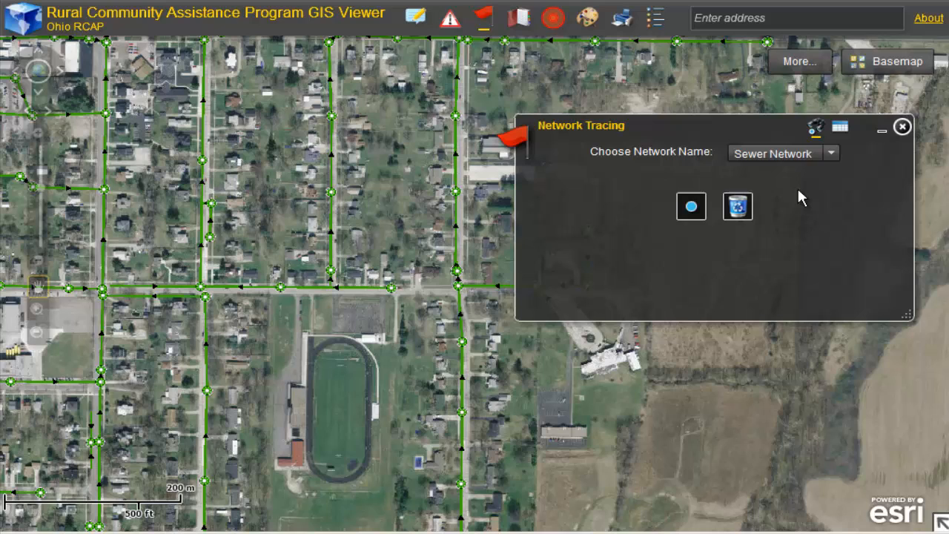
left_click(695, 217)
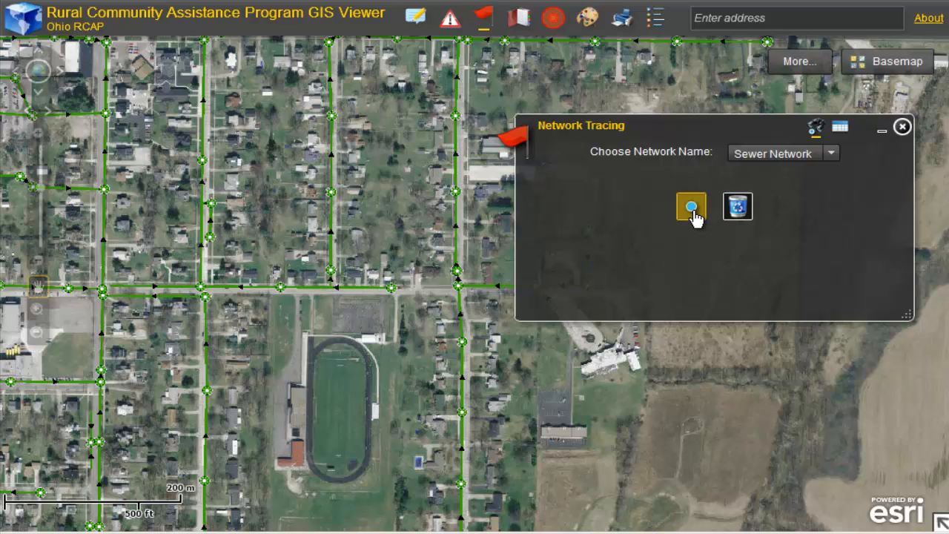
left_click(457, 228)
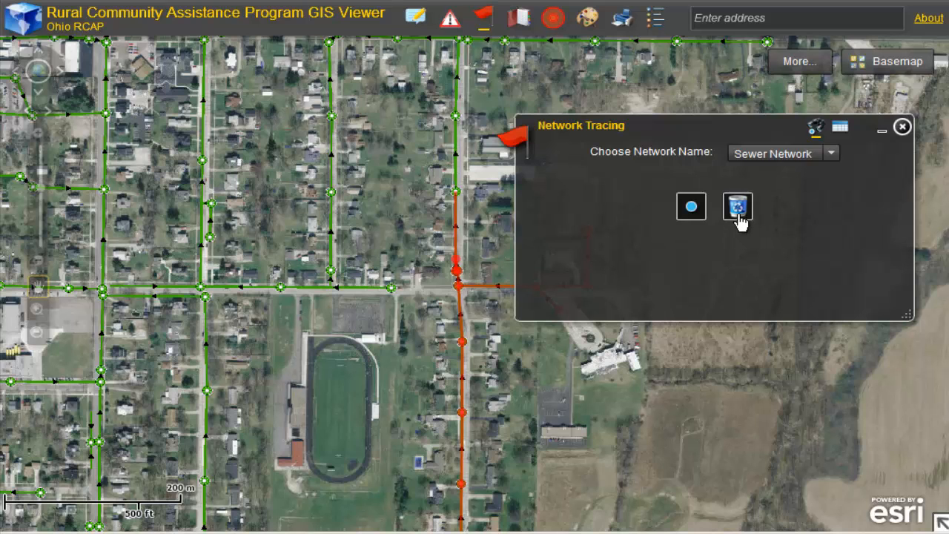
left_click_drag(702, 130, 796, 227)
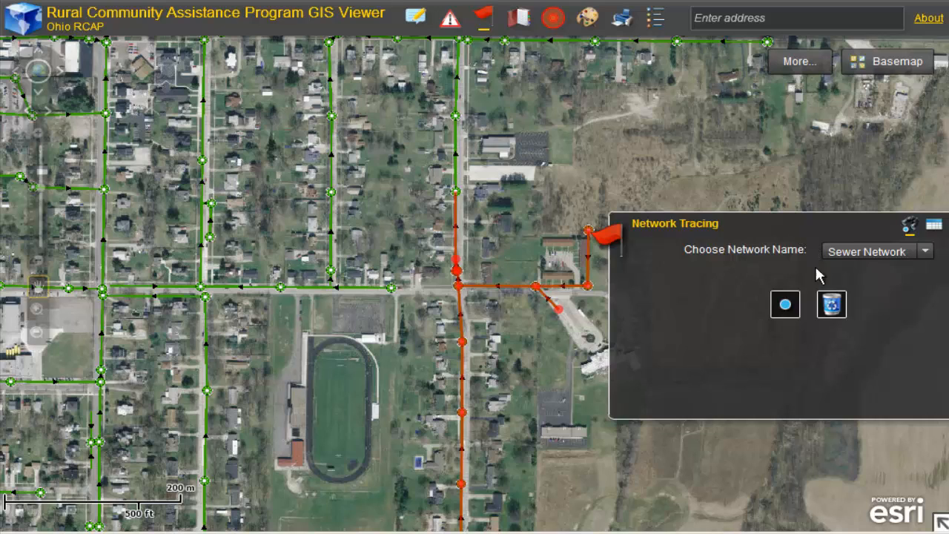
left_click(832, 306)
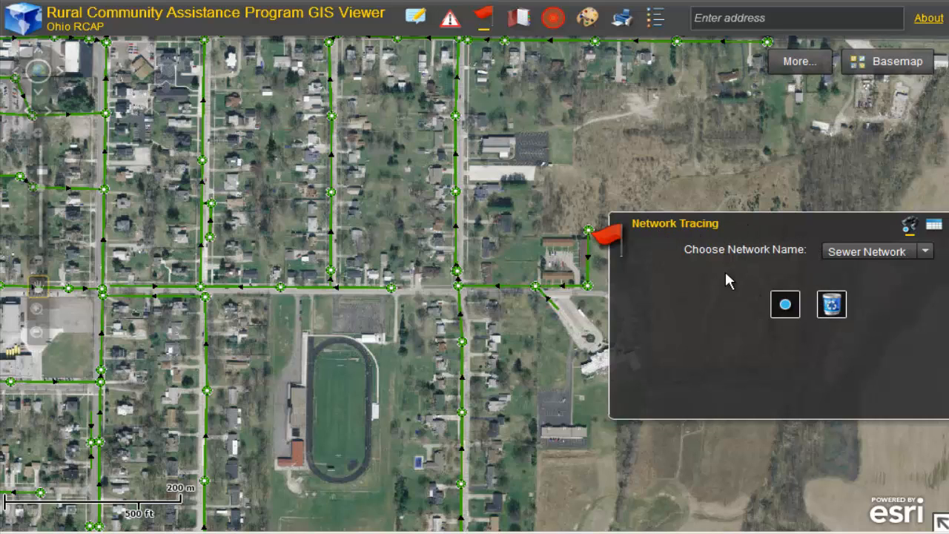
Trace the Sewer Network from the north-south line northwest of the running track, and clear the trace
left_click(785, 304)
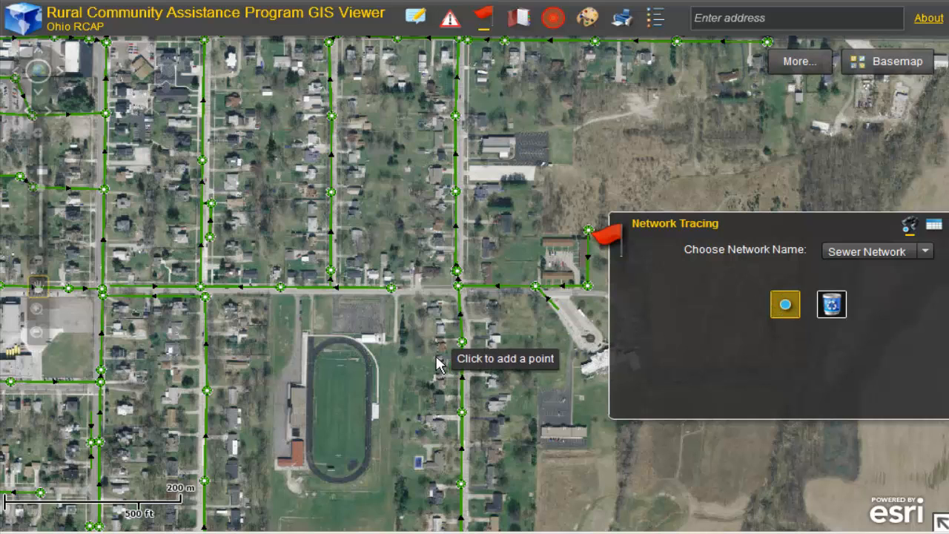
left_click(205, 239)
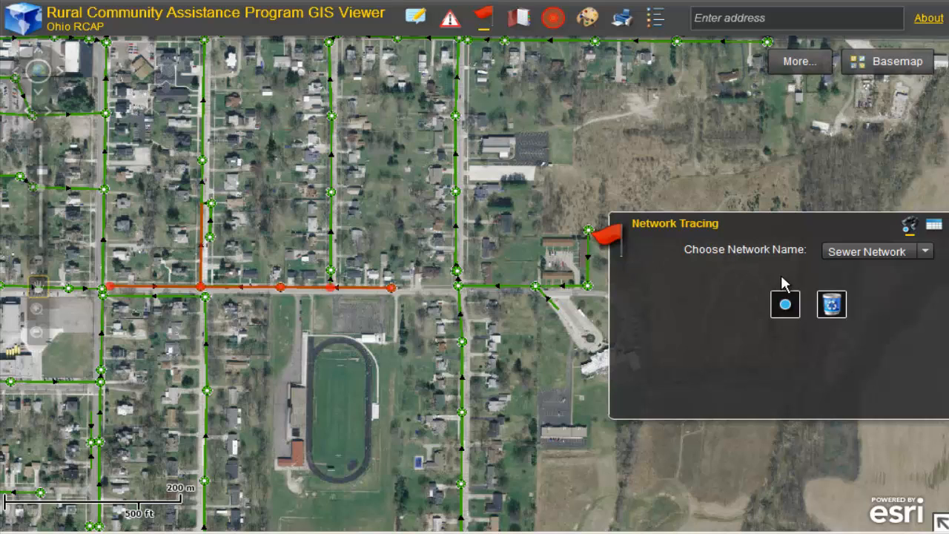
left_click(830, 304)
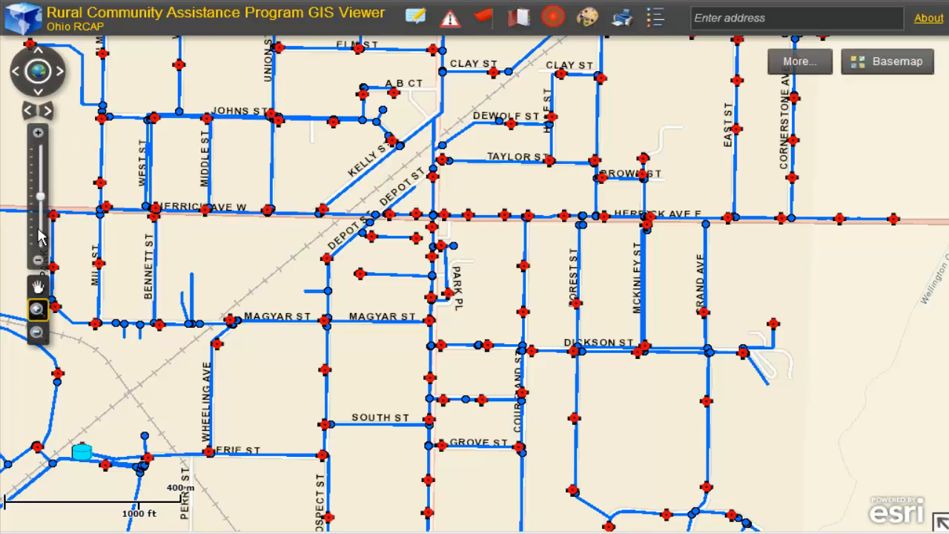
Zoom the map to the Taylor St area and save the current extent as a bookmark named Taylor Street
left_click(36, 310)
left_click_drag(431, 148, 631, 209)
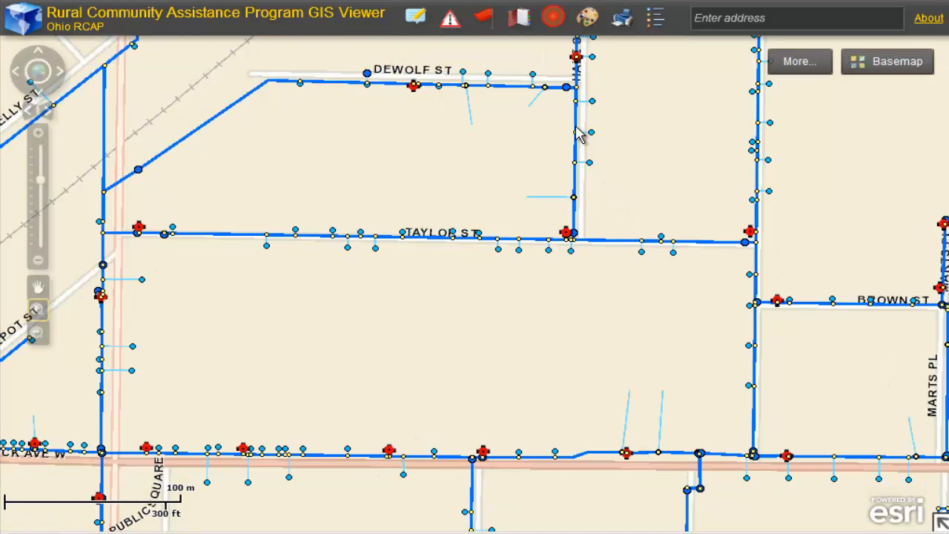
left_click(521, 22)
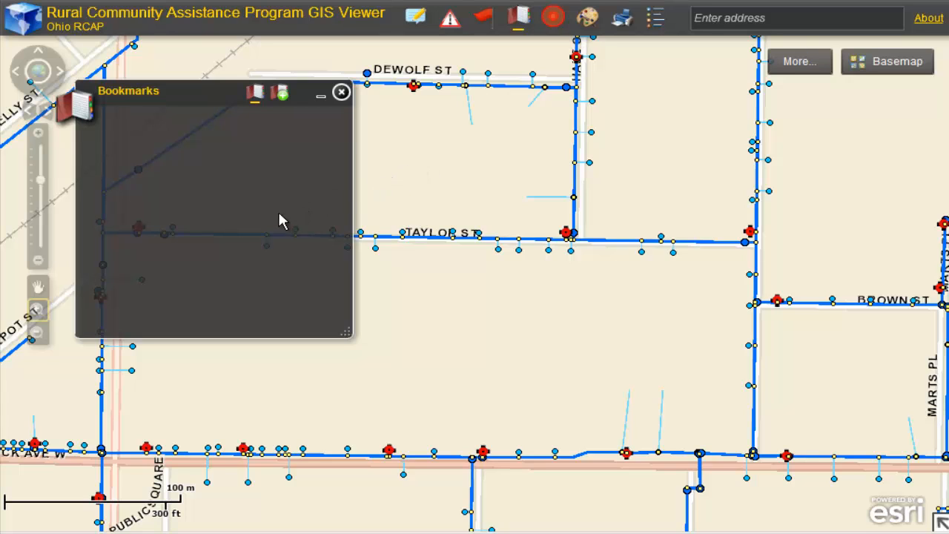
left_click(282, 94)
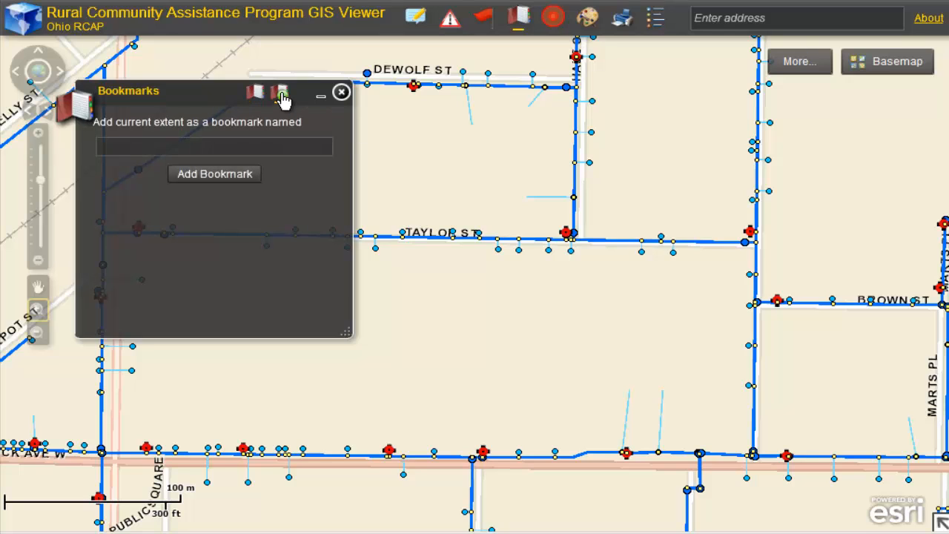
left_click(229, 146)
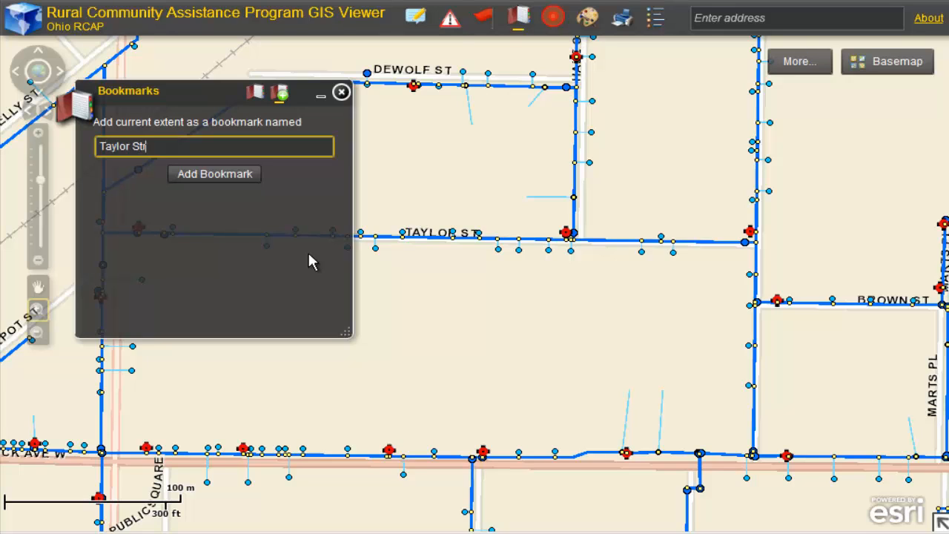
type("Taylor Street")
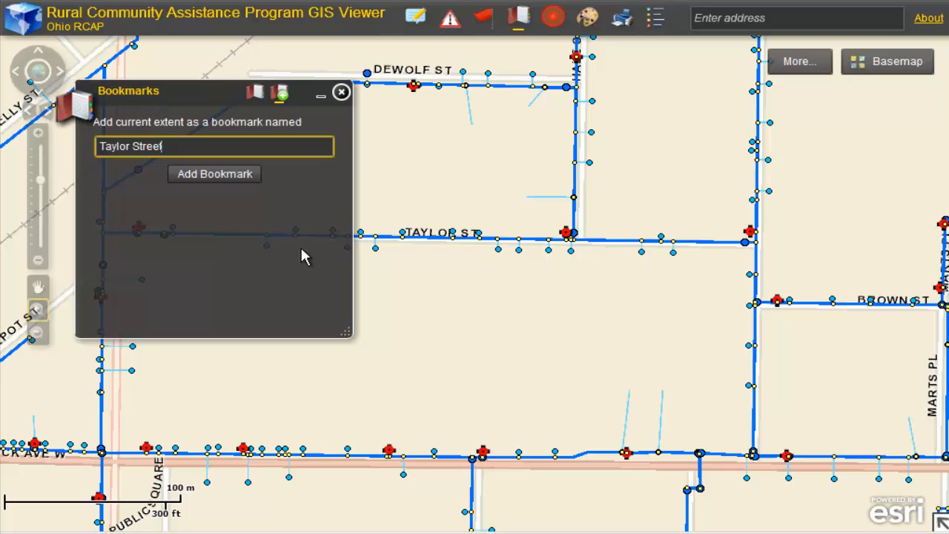
left_click(223, 176)
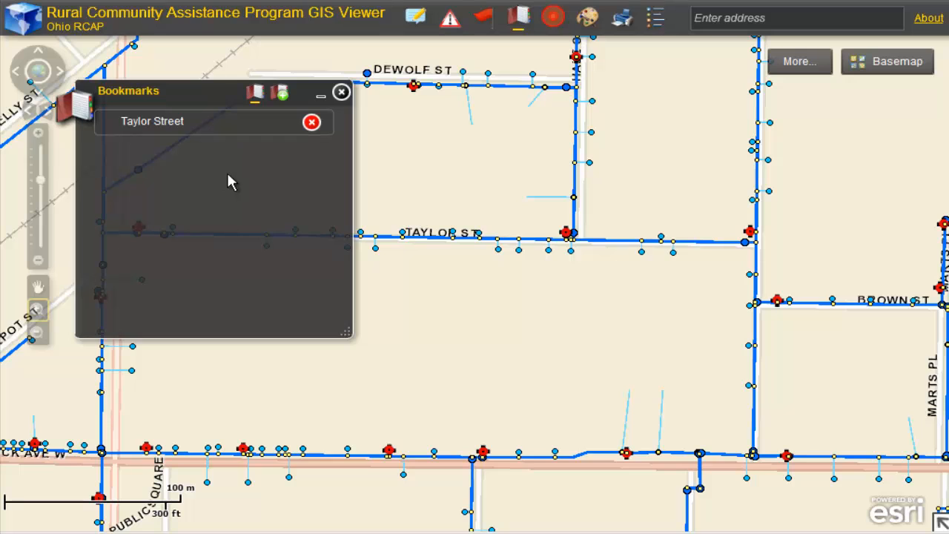
left_click(341, 94)
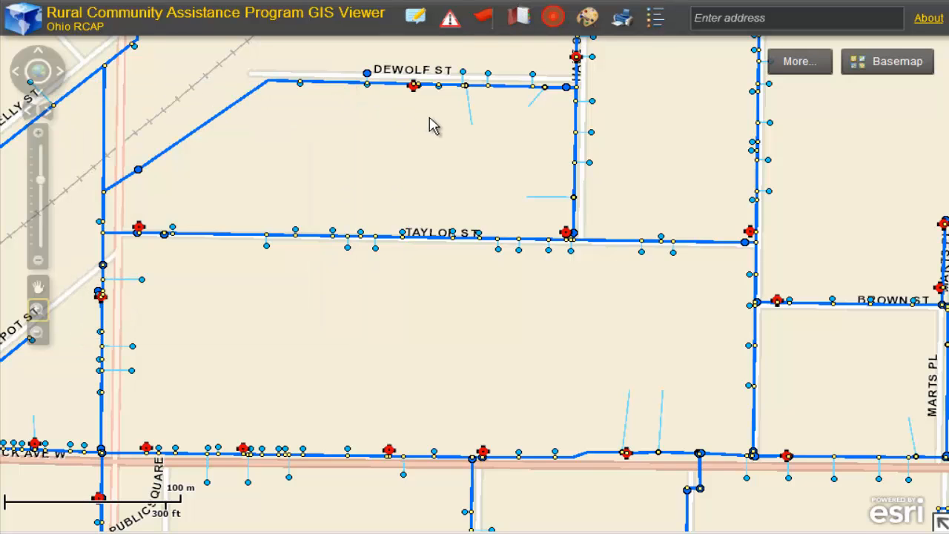
Set up line drawing with measurements shown and the distance units set to Feet
left_click(587, 19)
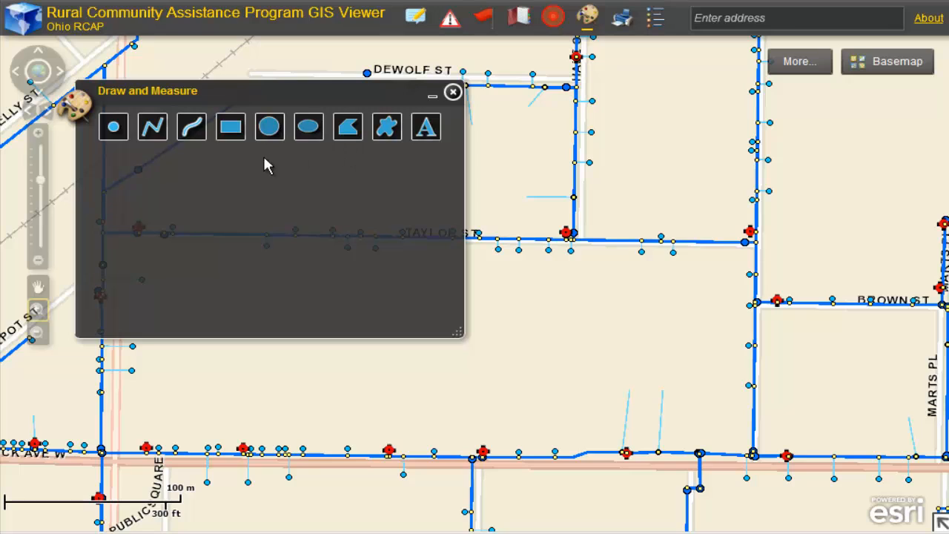
left_click(150, 134)
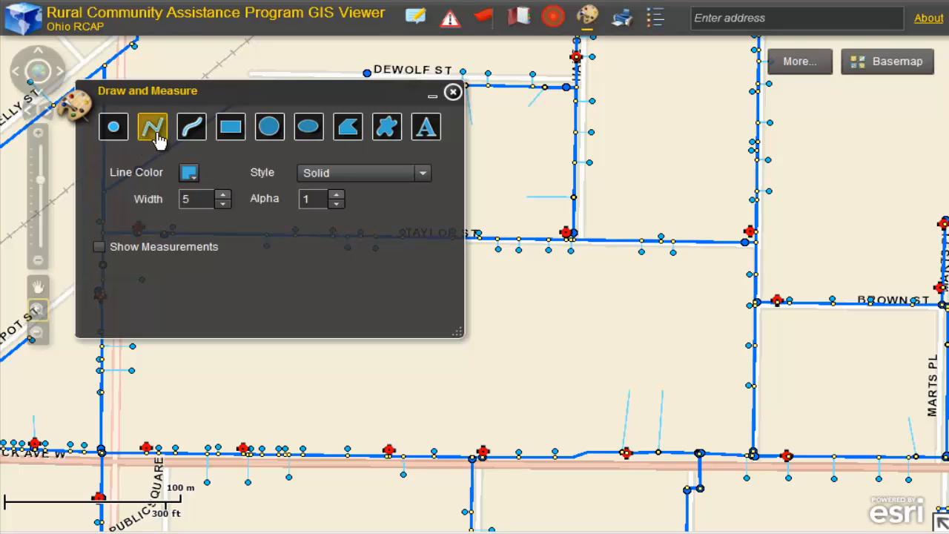
left_click(99, 247)
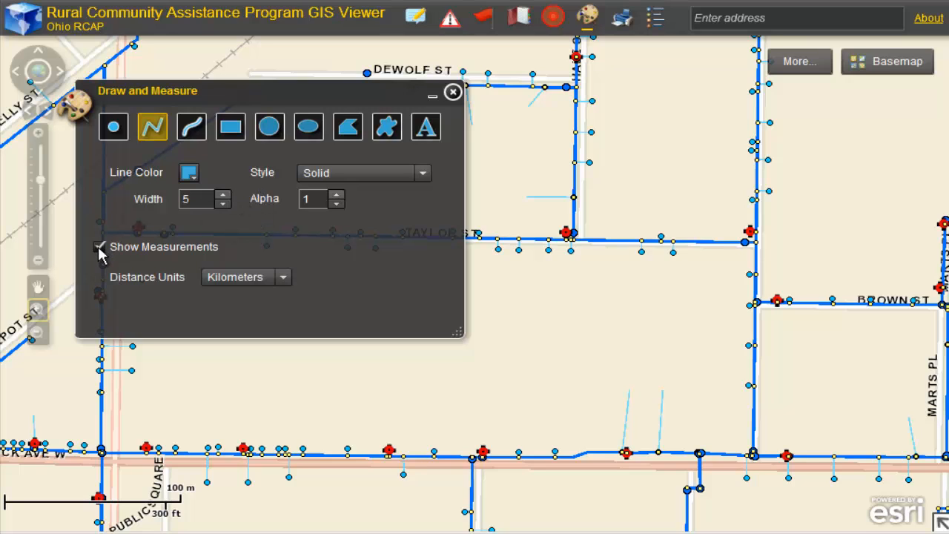
left_click(283, 280)
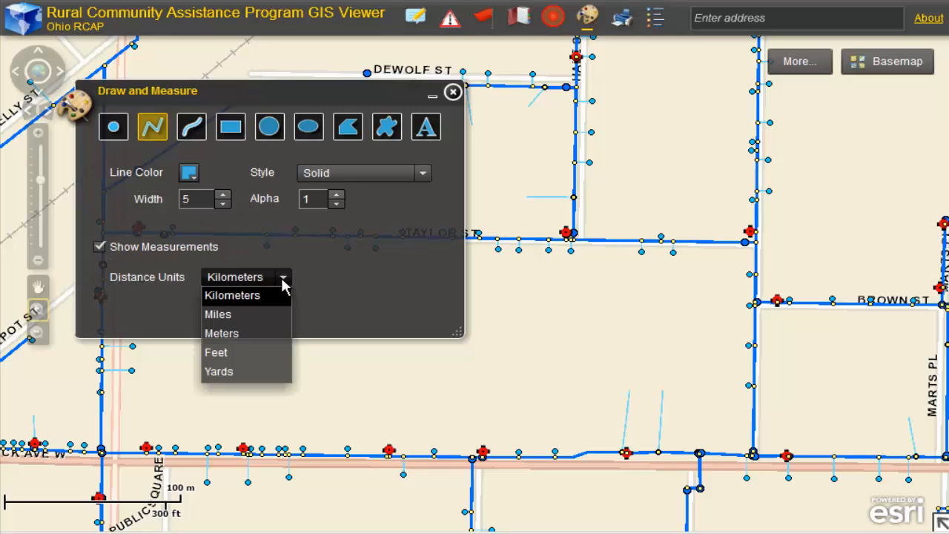
left_click(226, 356)
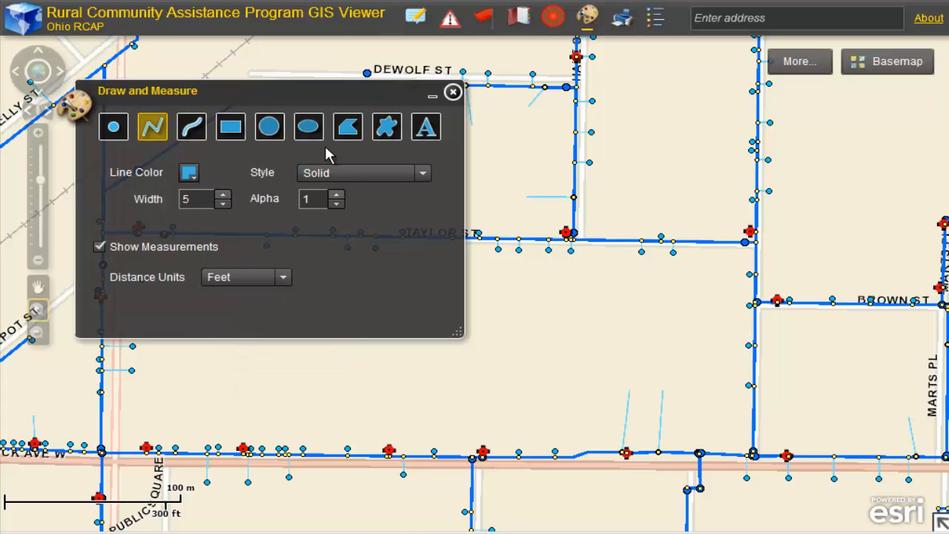
Draw a measured line about 875 ft long along Taylor St, from its west end to the junction with the line leading north to Dewolf St
mouse_move(297, 104)
left_mouse_down()
mouse_move(367, 276)
mouse_move(394, 307)
left_mouse_up()
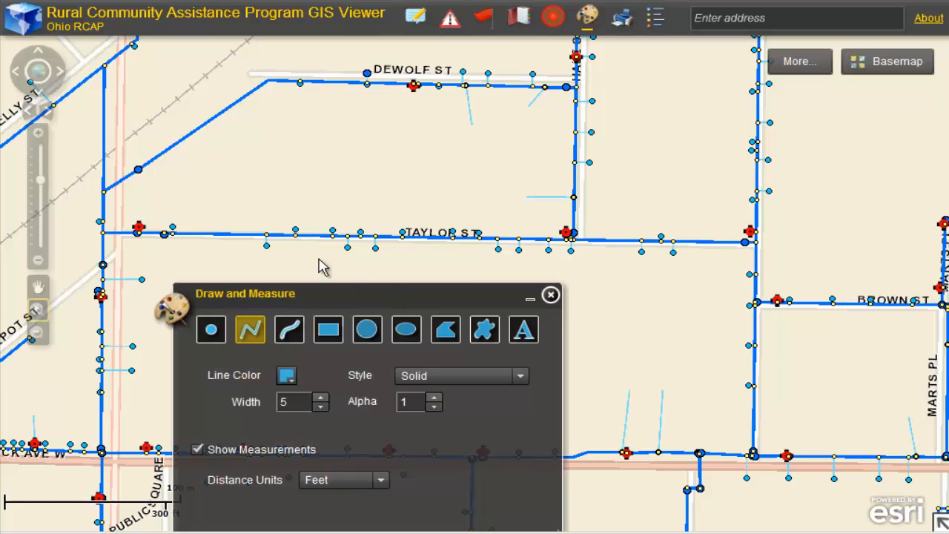
left_click(104, 236)
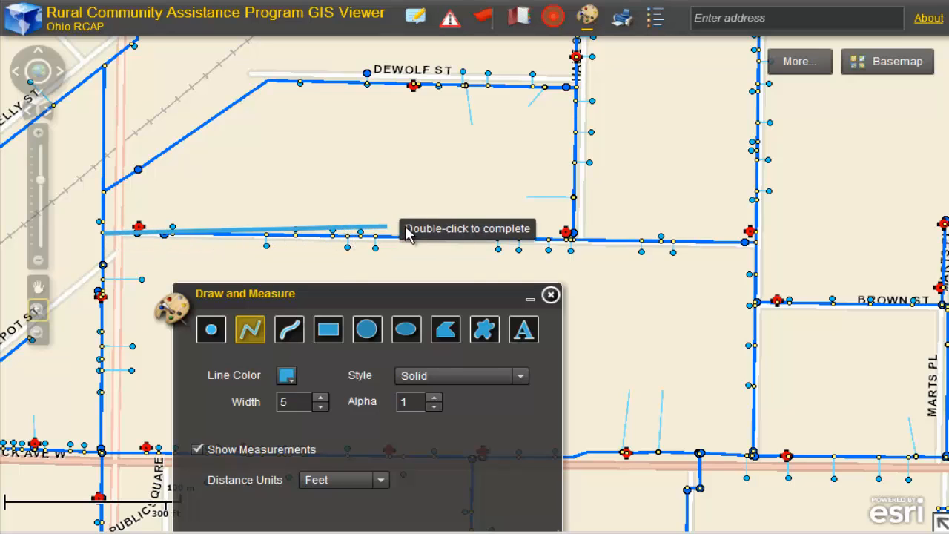
double_click(576, 249)
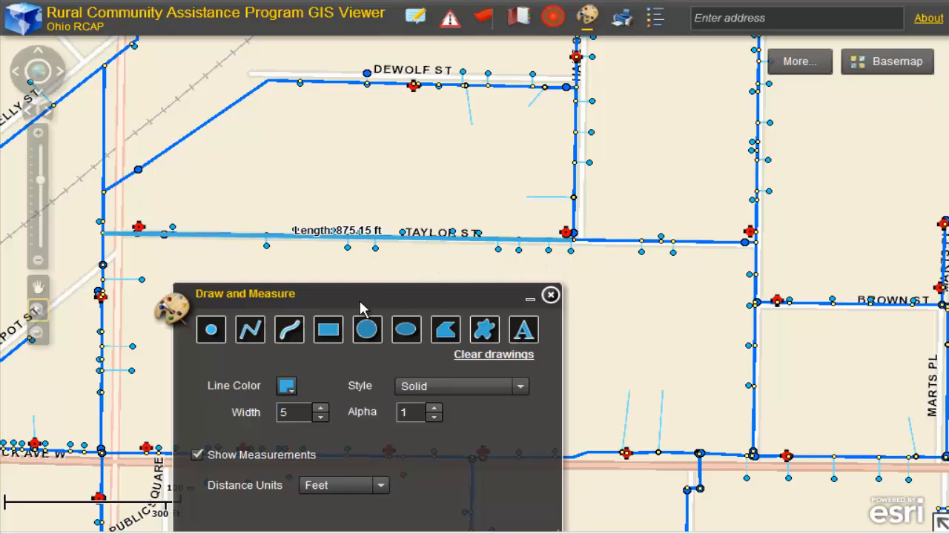
left_click_drag(362, 300, 356, 268)
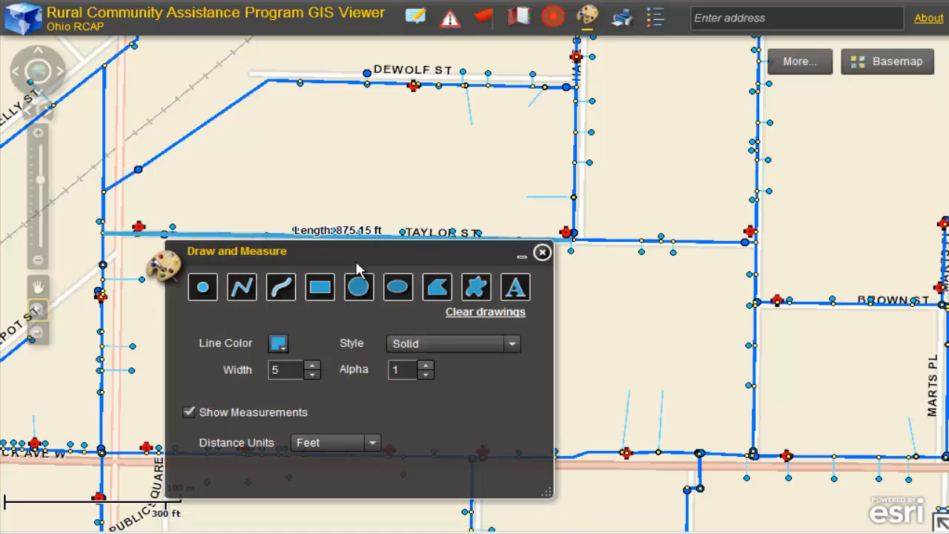
Draw a measured line about 12.6 ft long down a service line on the north side of Taylor St, and clear all drawings
left_click(542, 254)
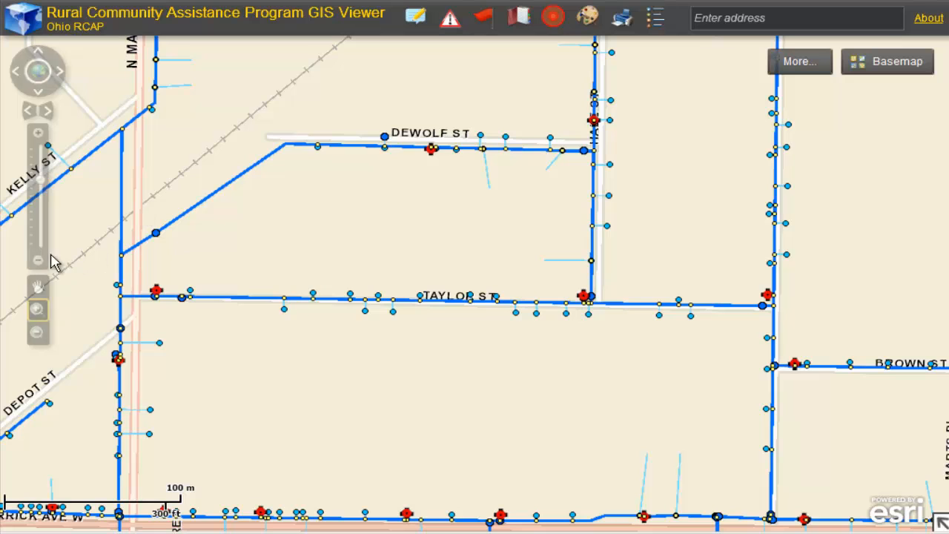
left_click(39, 135)
left_click(39, 135)
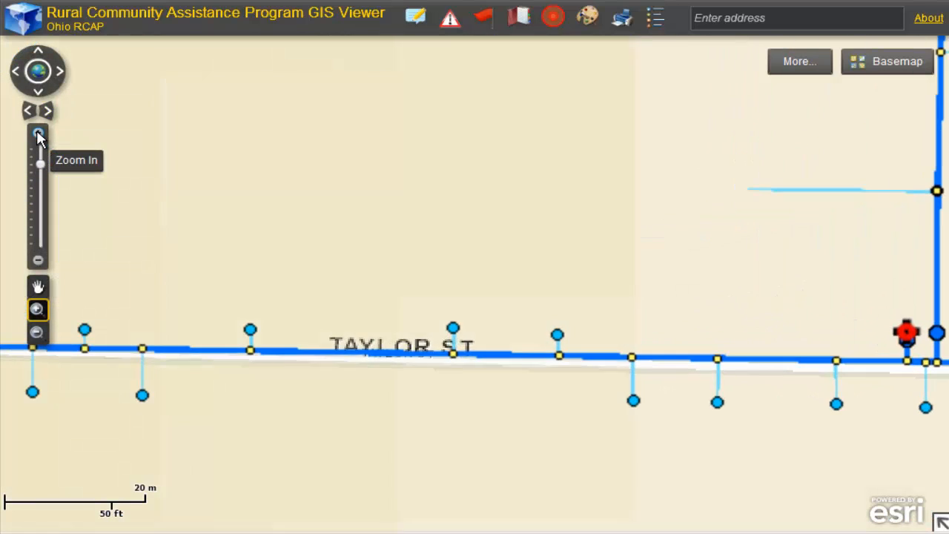
left_click(38, 135)
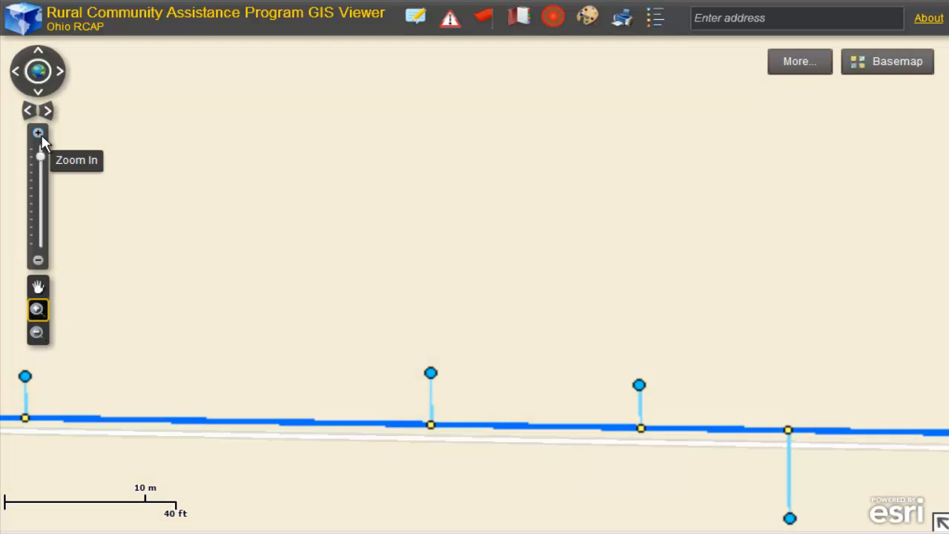
left_click(588, 19)
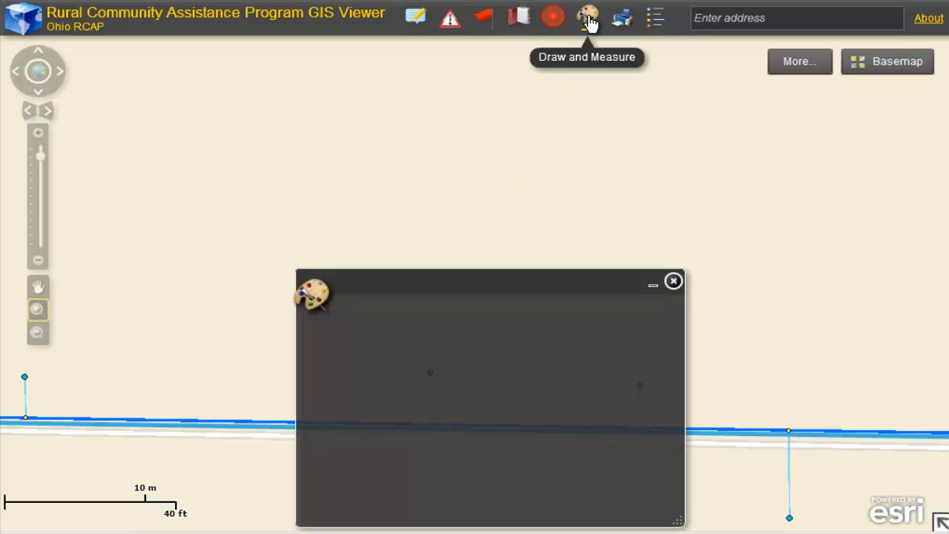
mouse_move(467, 278)
left_mouse_down()
mouse_move(677, 138)
mouse_move(715, 126)
left_mouse_up()
left_click(627, 163)
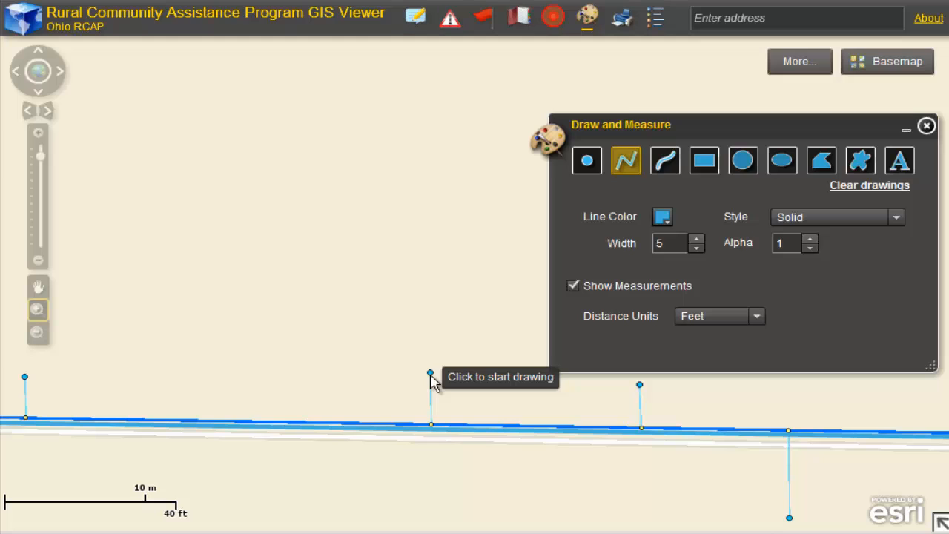
left_click(431, 372)
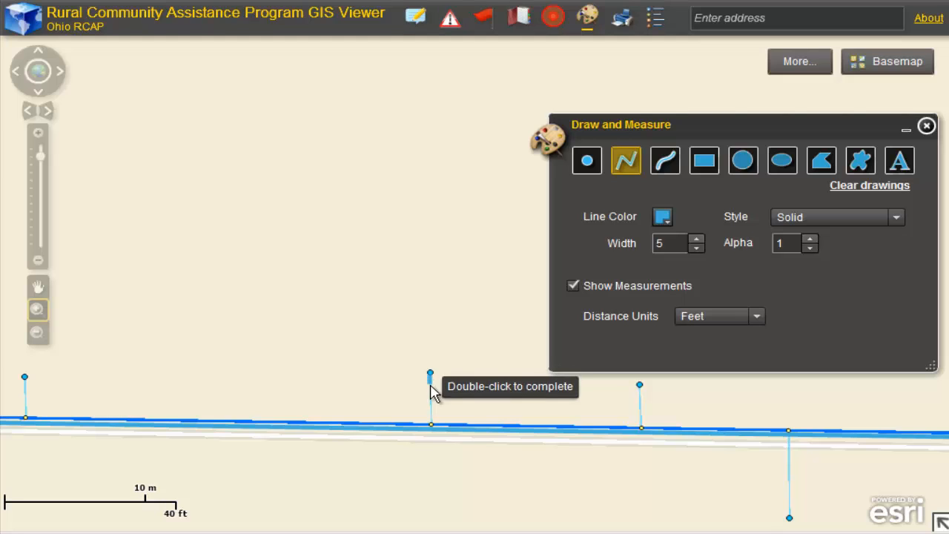
double_click(435, 432)
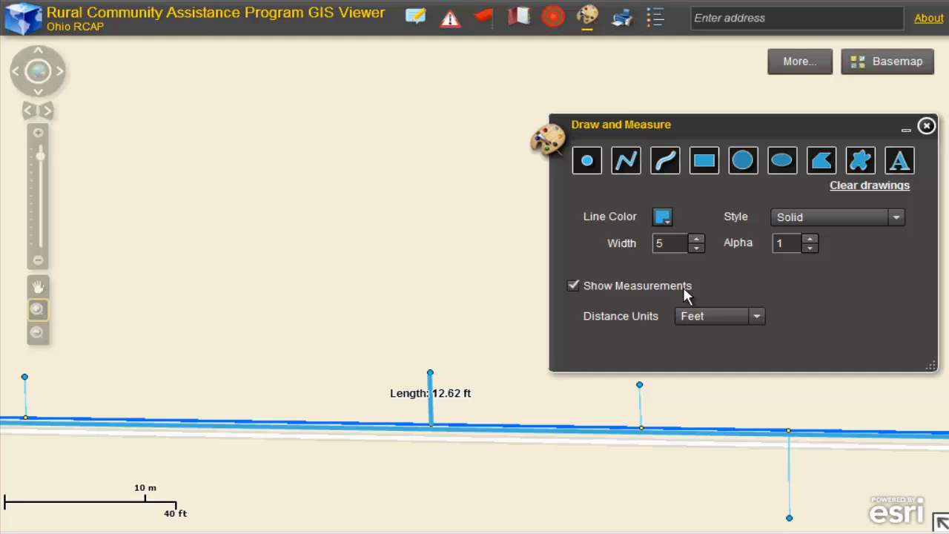
left_click(873, 188)
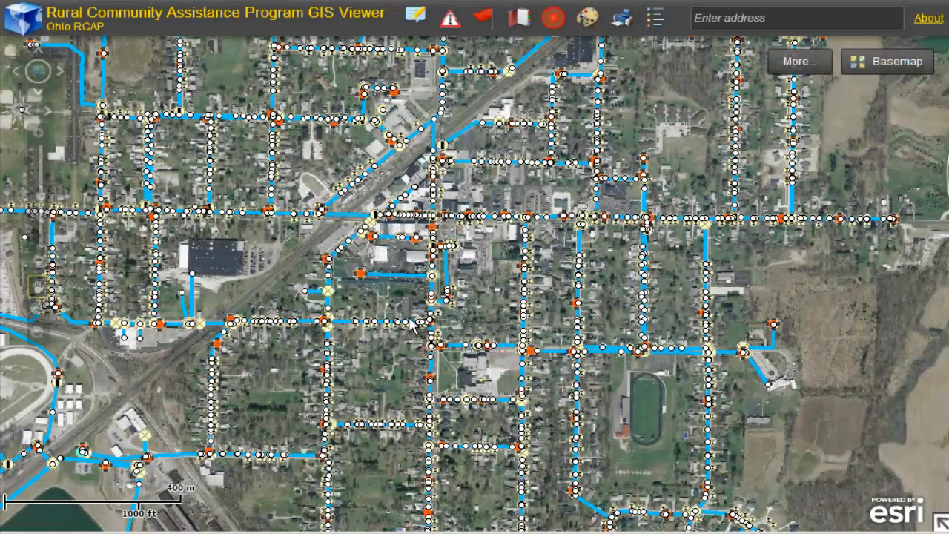
Inspect the attributes and attached photo of the hydrant at the west end of the short line north of Magyar St, and zoom to it
left_click(360, 279)
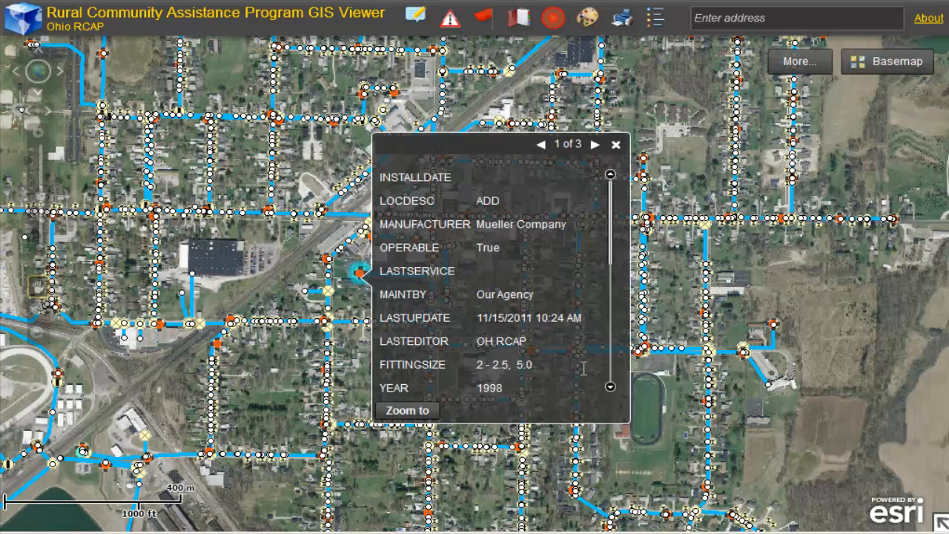
left_click(609, 386)
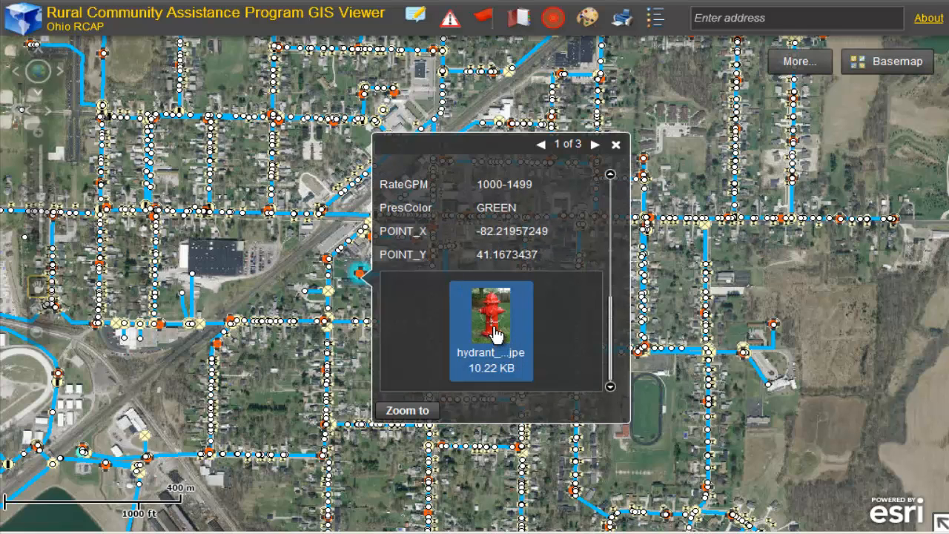
left_click(494, 332)
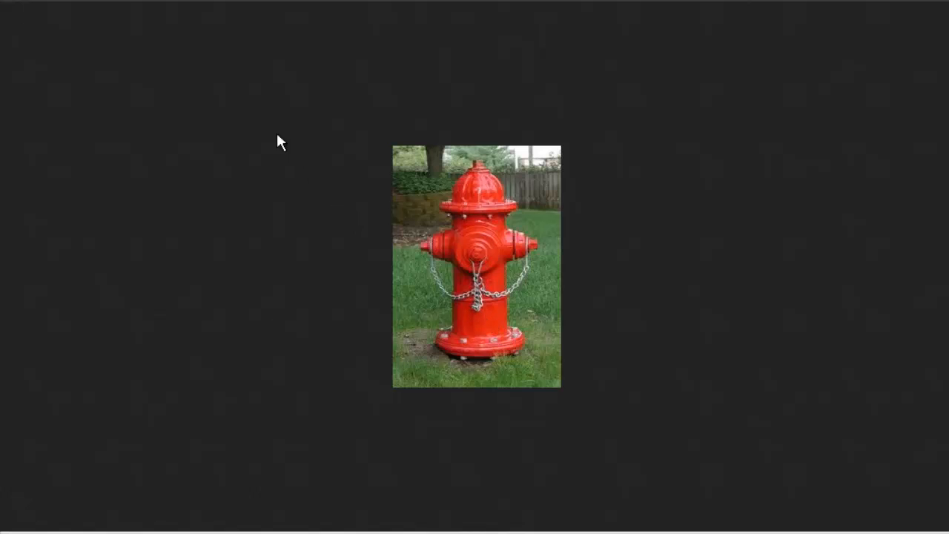
key("ctrl+w")
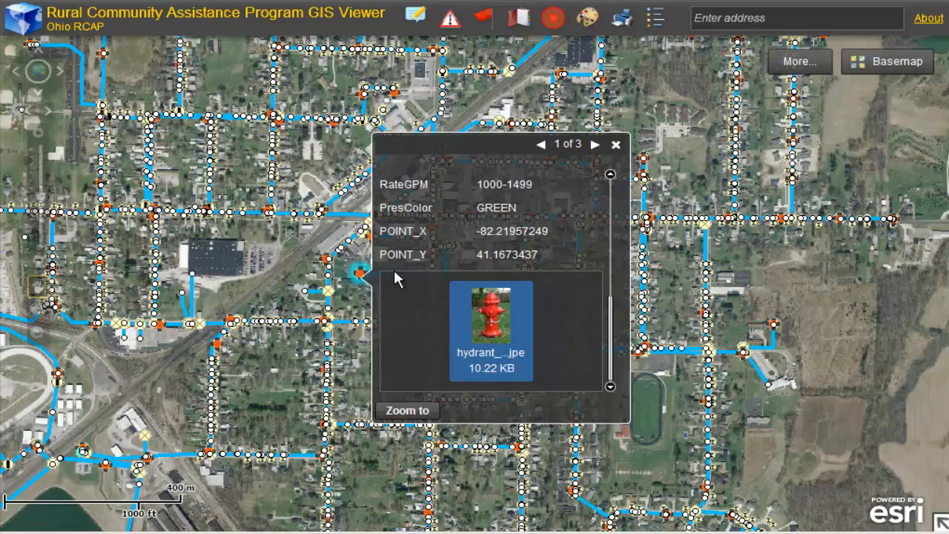
left_click(408, 411)
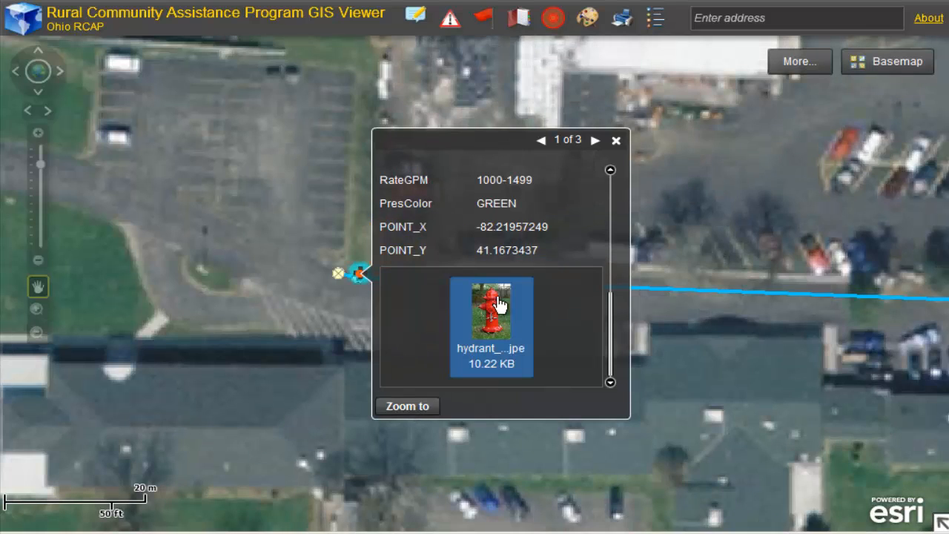
left_click(616, 141)
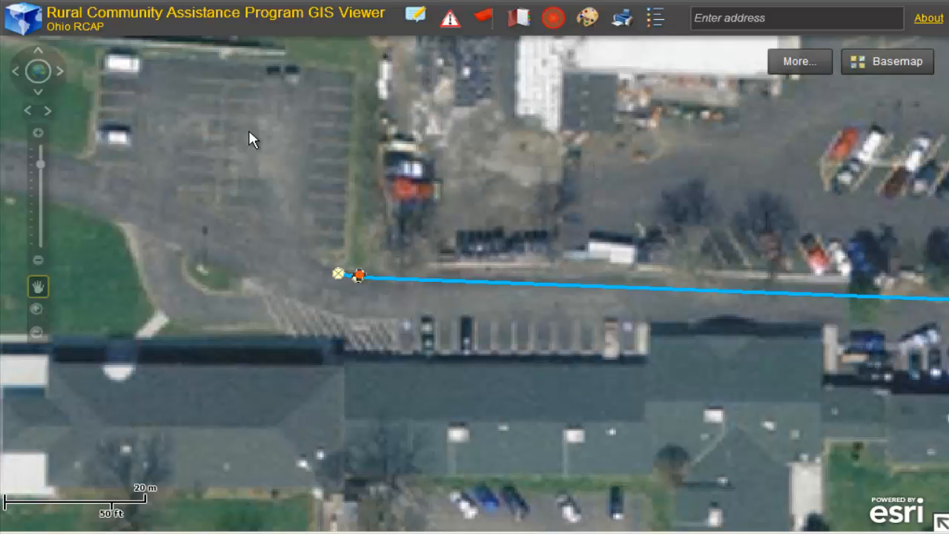
Return the map to its full extent and go to the saved Taylor Street bookmark
left_click(35, 76)
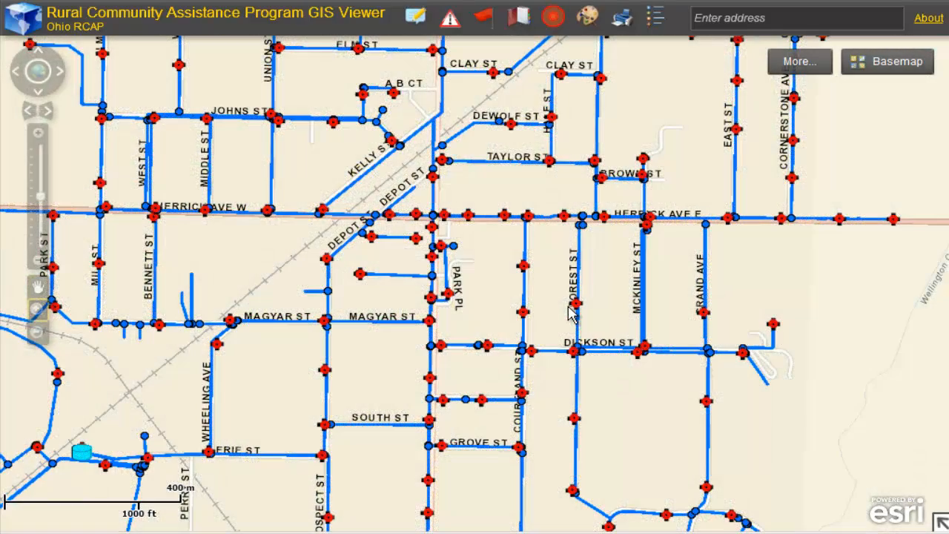
left_click(514, 25)
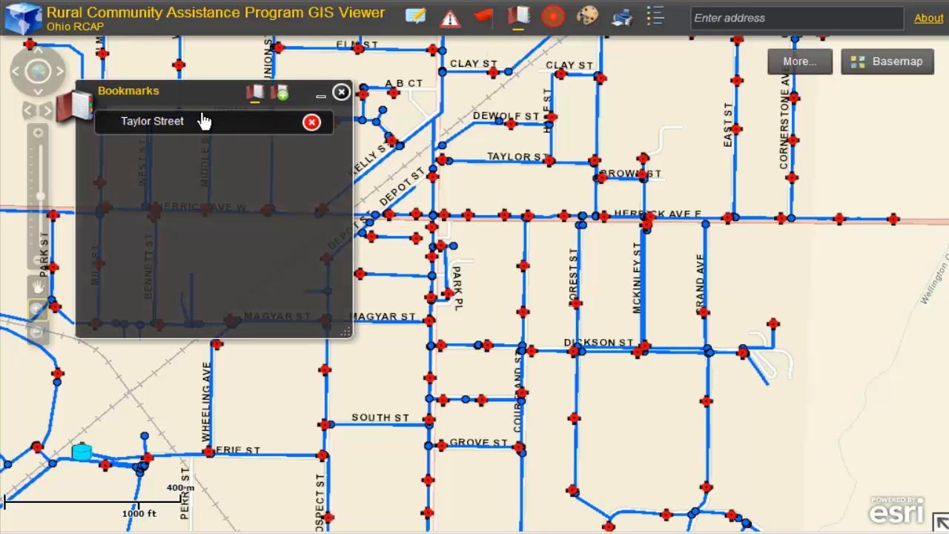
left_click(188, 126)
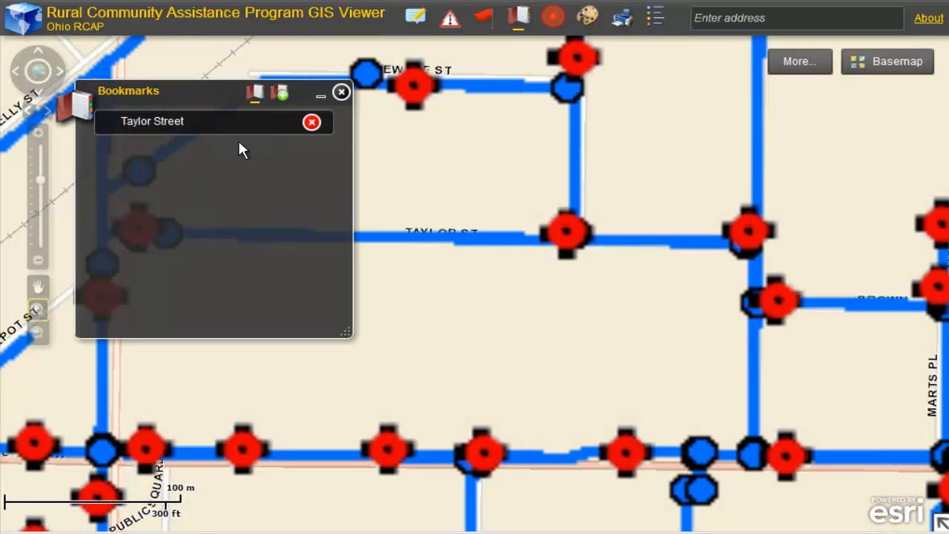
left_click(341, 92)
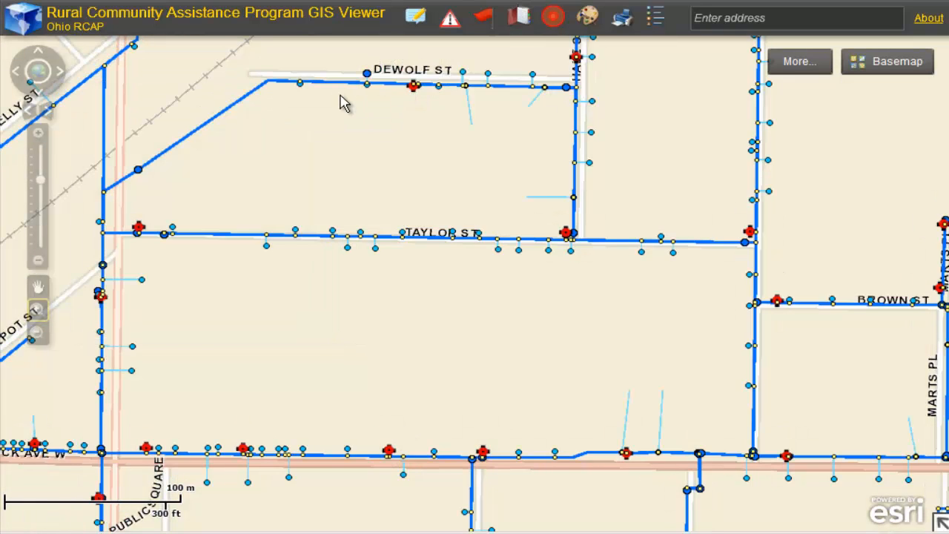